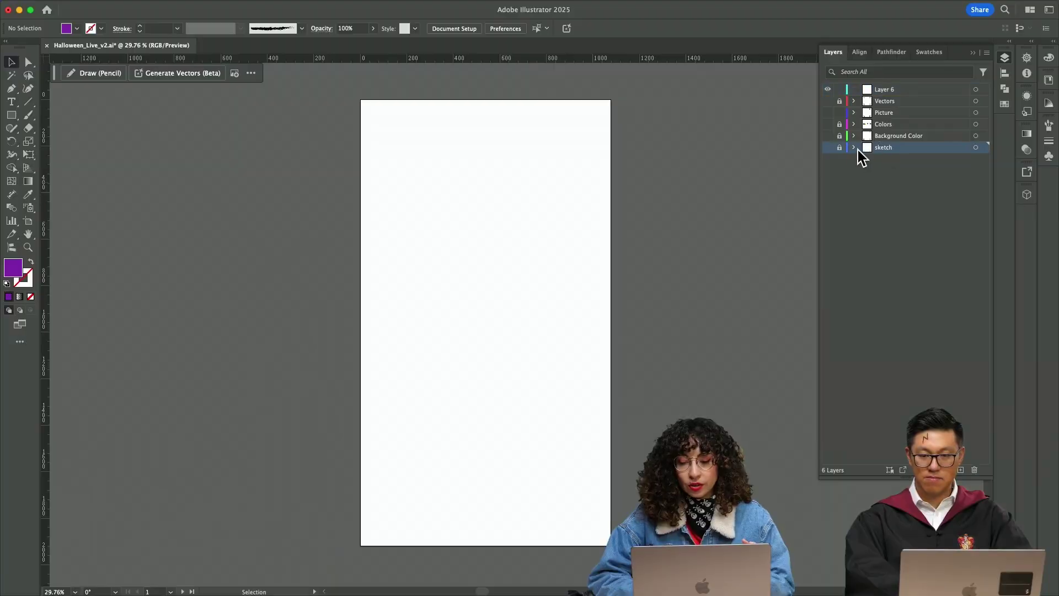
Show the pencil sketch layer and toggle the Vectors layer's visibility in the Layers panel
click(828, 147)
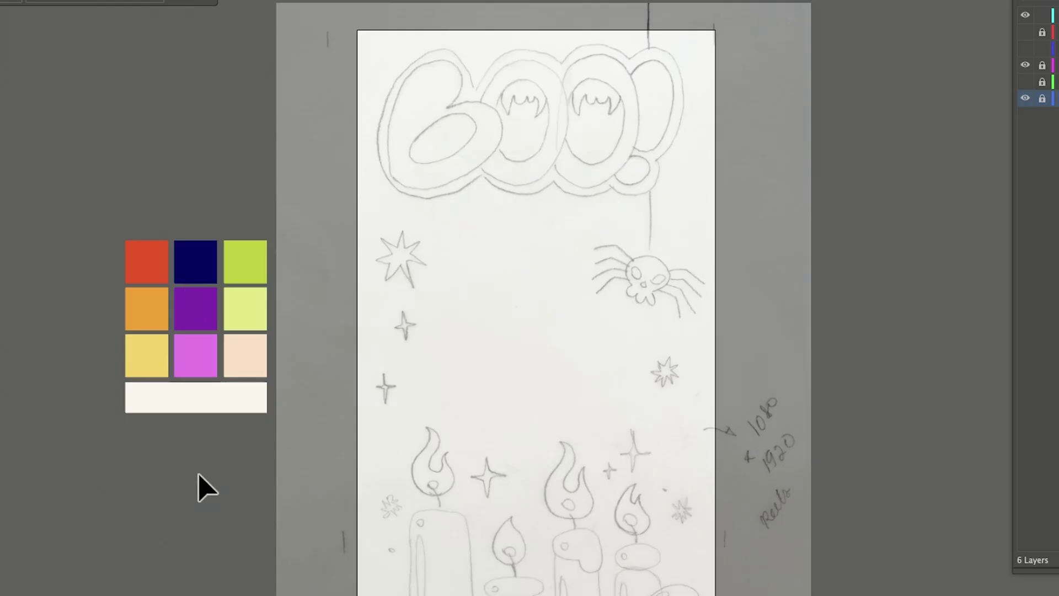
click(1025, 32)
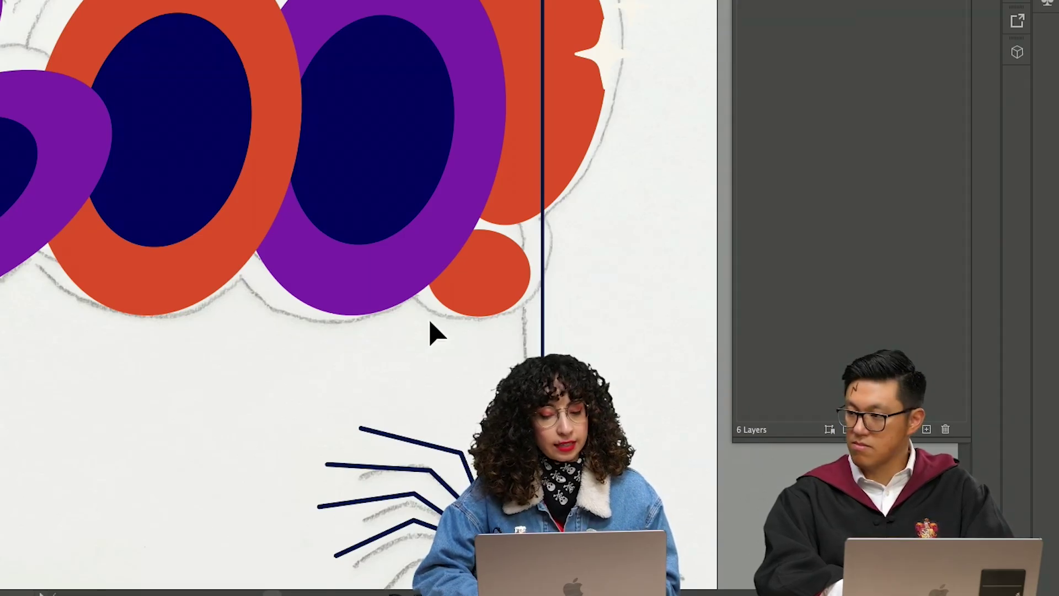
Hide the coloured artwork, reshape the traced fang outline, then delete that traced path
click(827, 101)
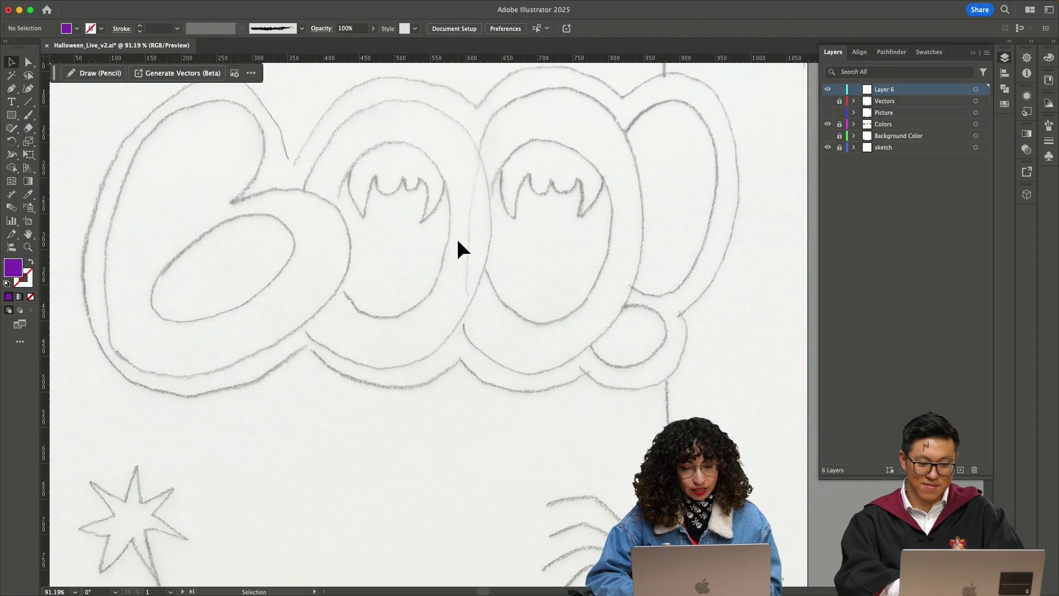
scroll(461, 245, up, 5)
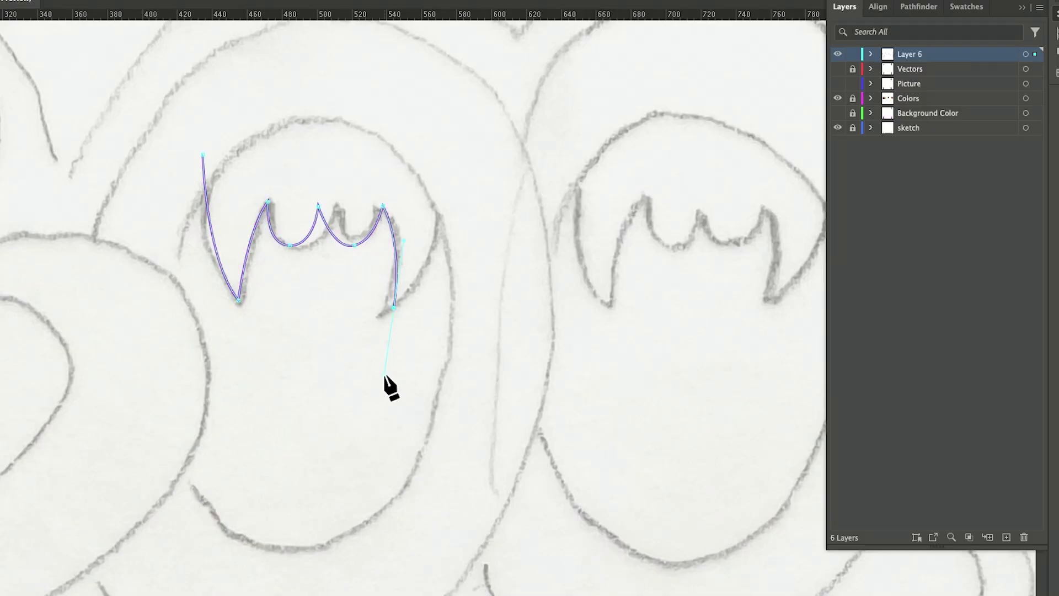
drag(469, 349, 469, 343)
drag(442, 200, 451, 119)
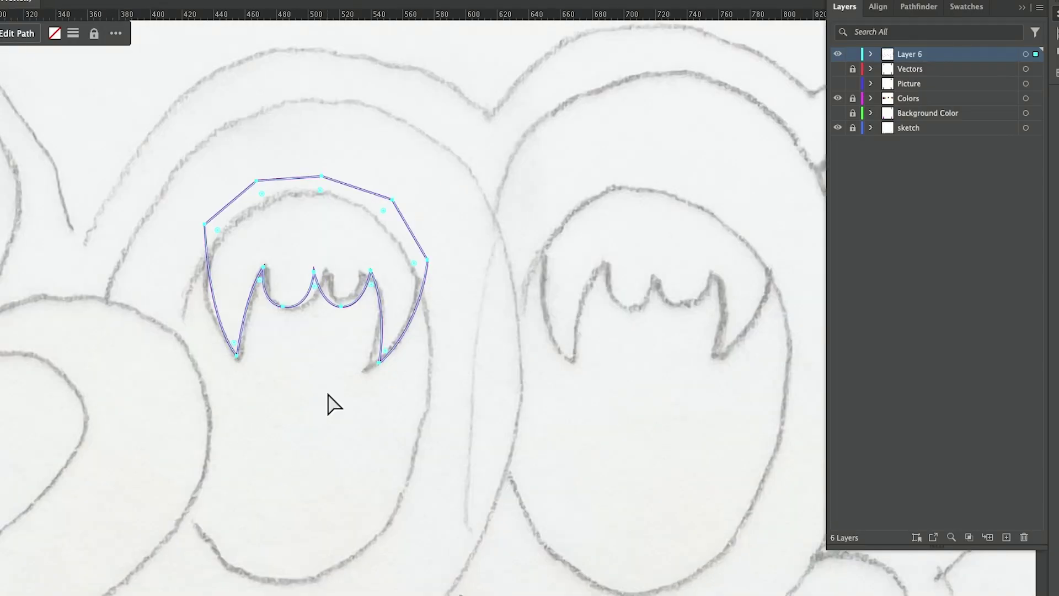
key(Delete)
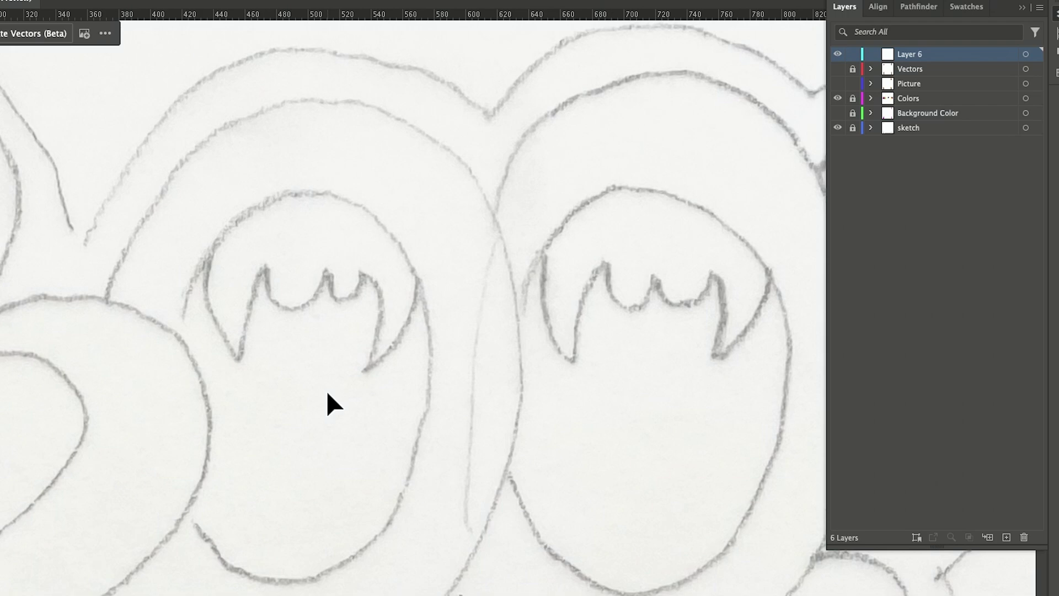
Unlock the Vectors layer and set the crown-shaped fang path inside the navy hole with Draw Inside
click(910, 68)
click(837, 68)
click(852, 68)
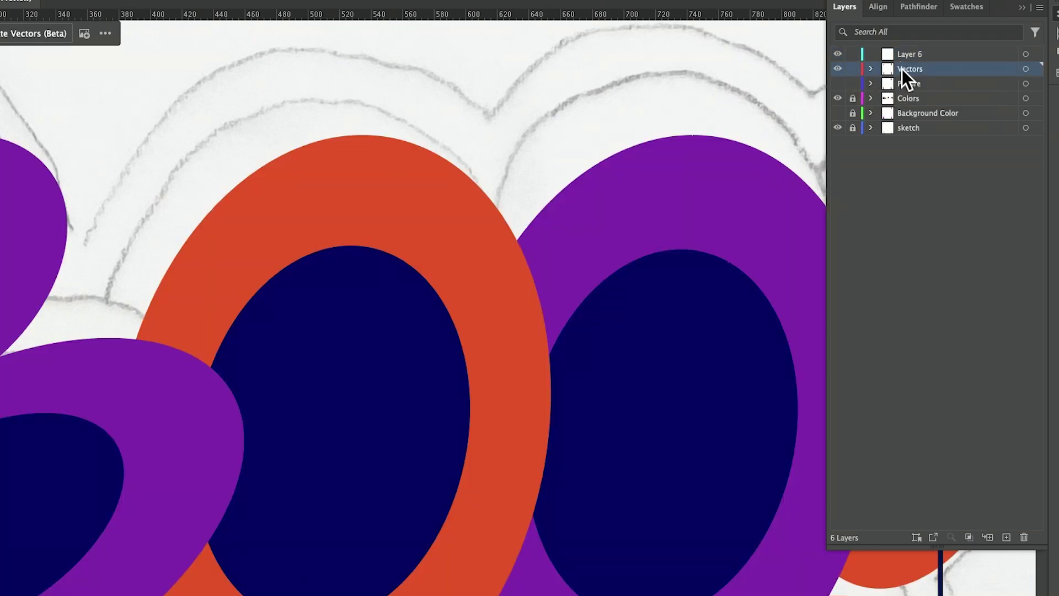
click(372, 304)
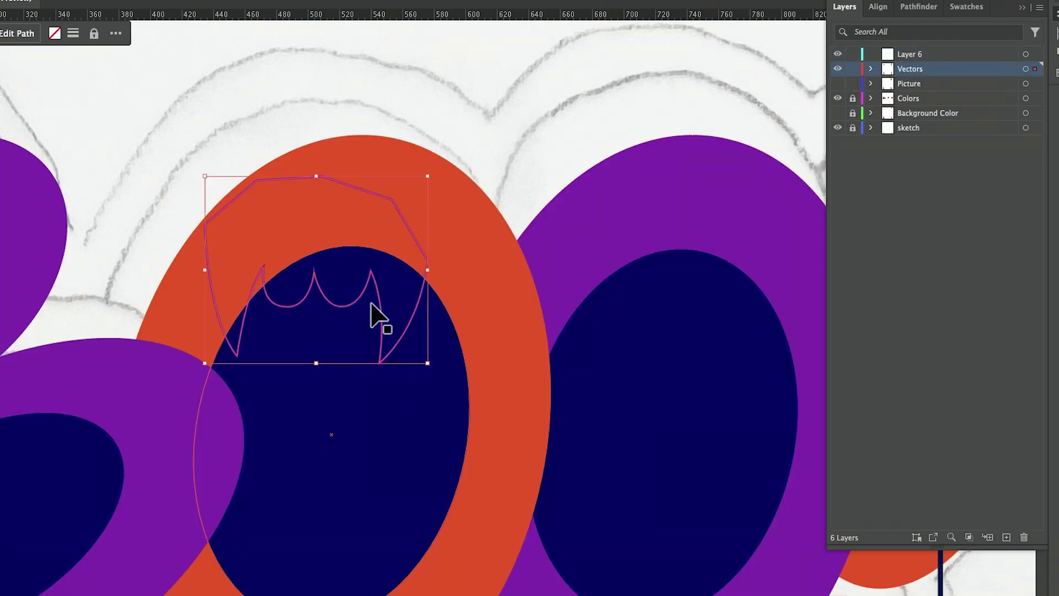
scroll(372, 304, up, 2)
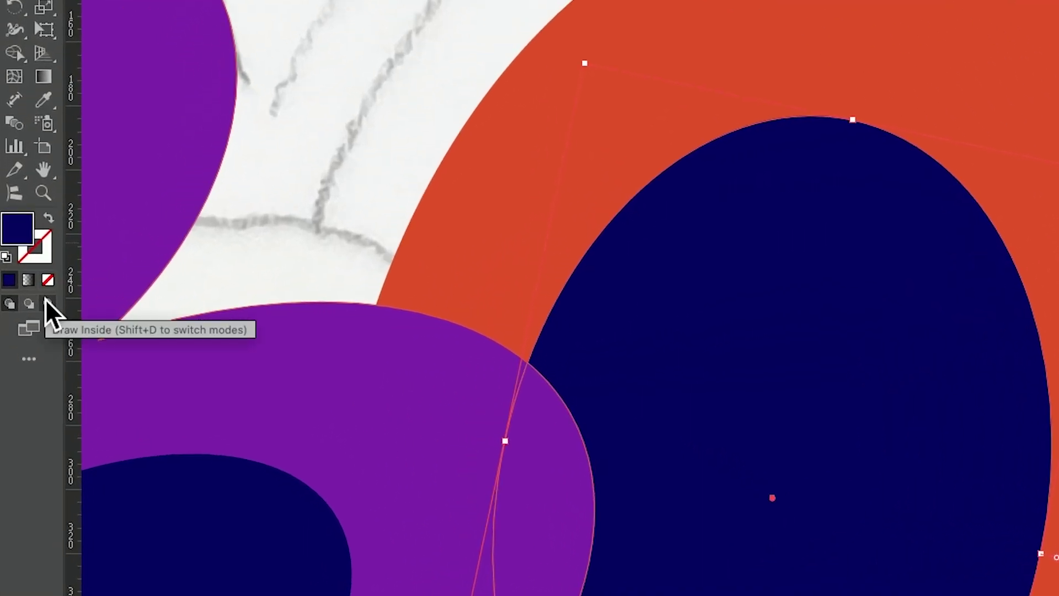
click(47, 304)
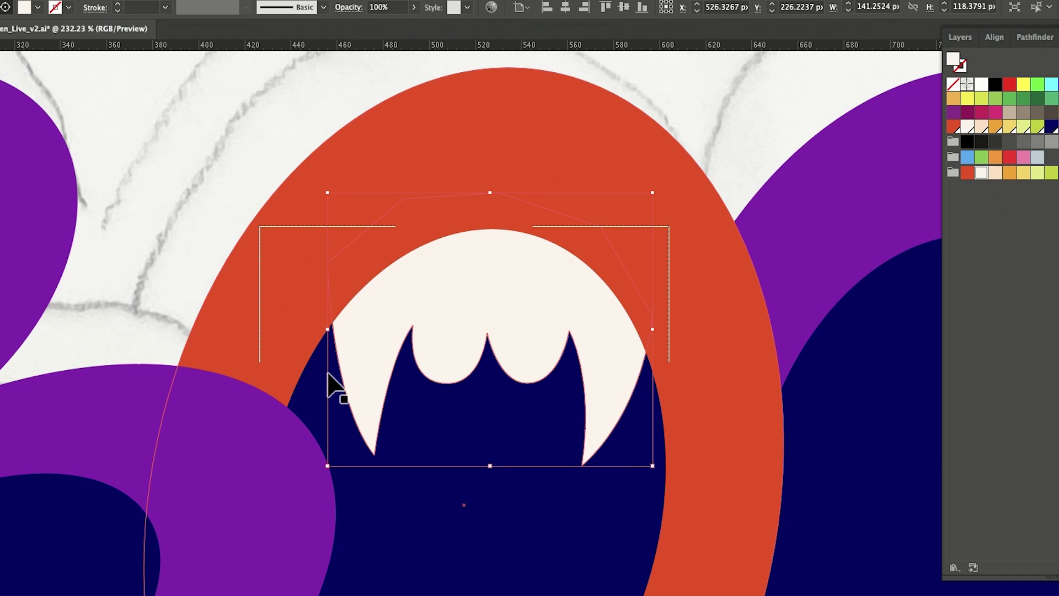
Paste a copy of the fangs into the second O's navy hole and move them to its top
click(157, 283)
scroll(196, 241, down, 3)
scroll(197, 242, right, 3)
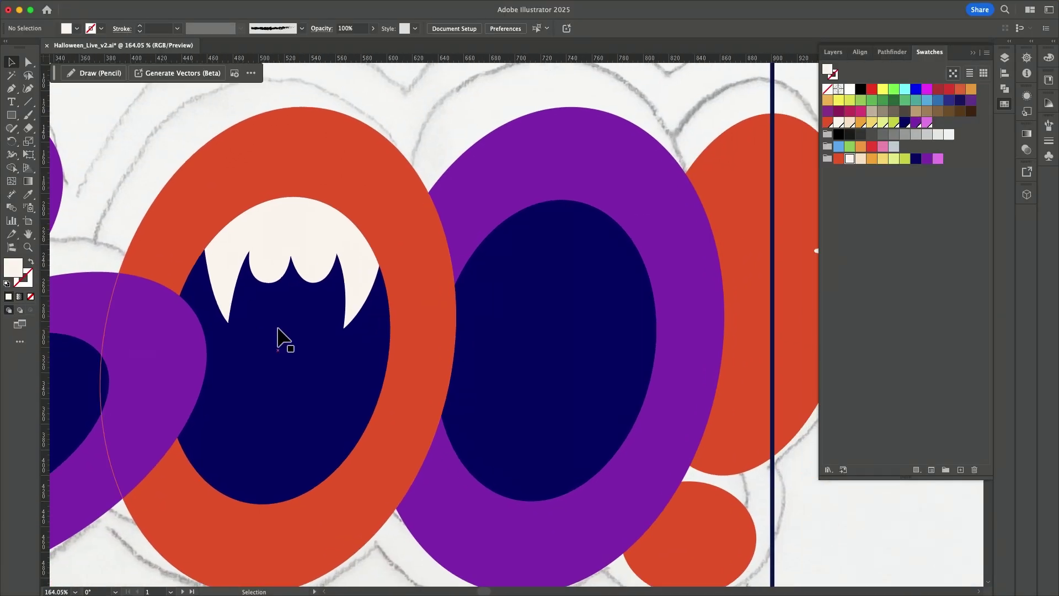
scroll(279, 337, right, 3)
click(432, 344)
scroll(432, 345, up, 3)
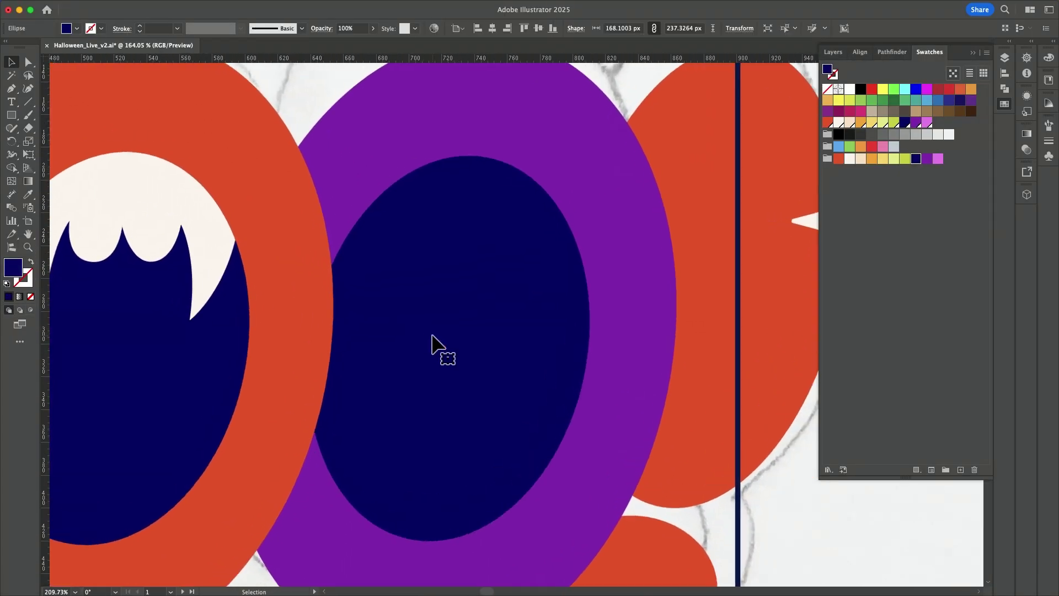
key(super+v)
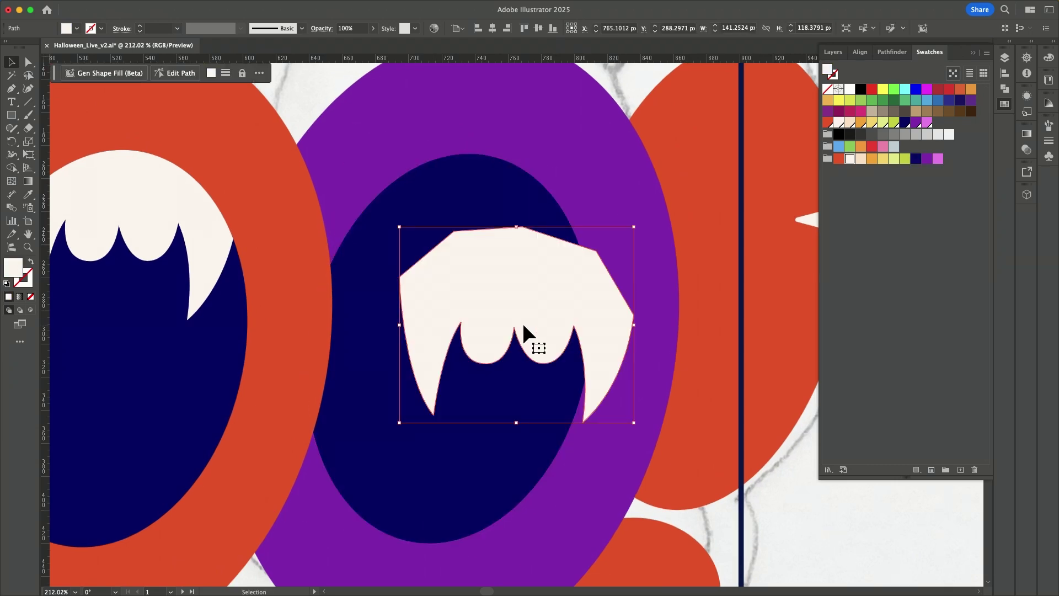
drag(523, 331, 466, 231)
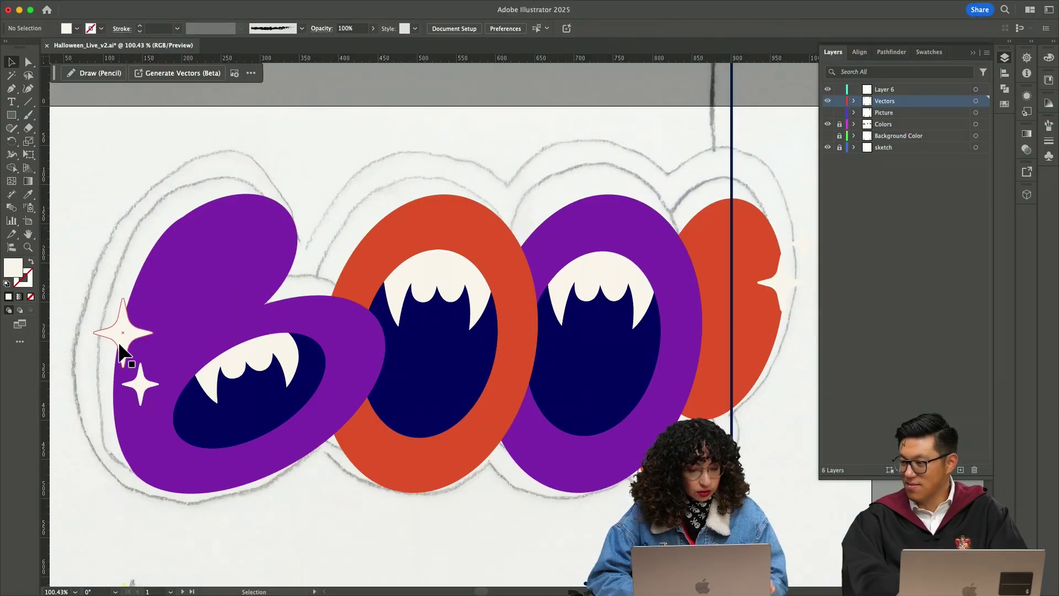
Select the B, both O's, the exclamation mark and the stars, and unite them into one shape
click(122, 339)
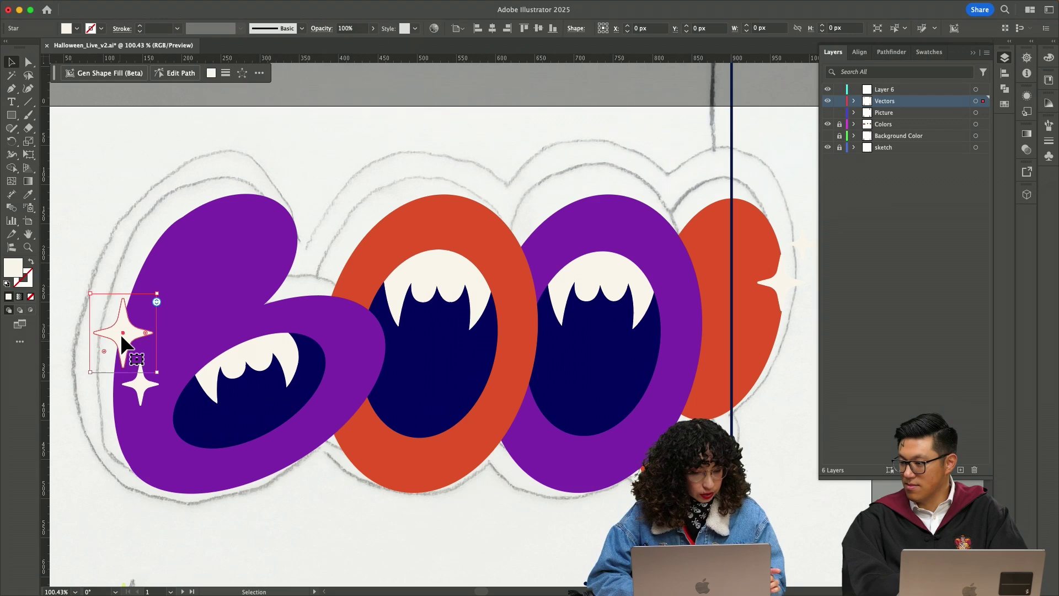
shift+click(228, 220)
shift+click(421, 203)
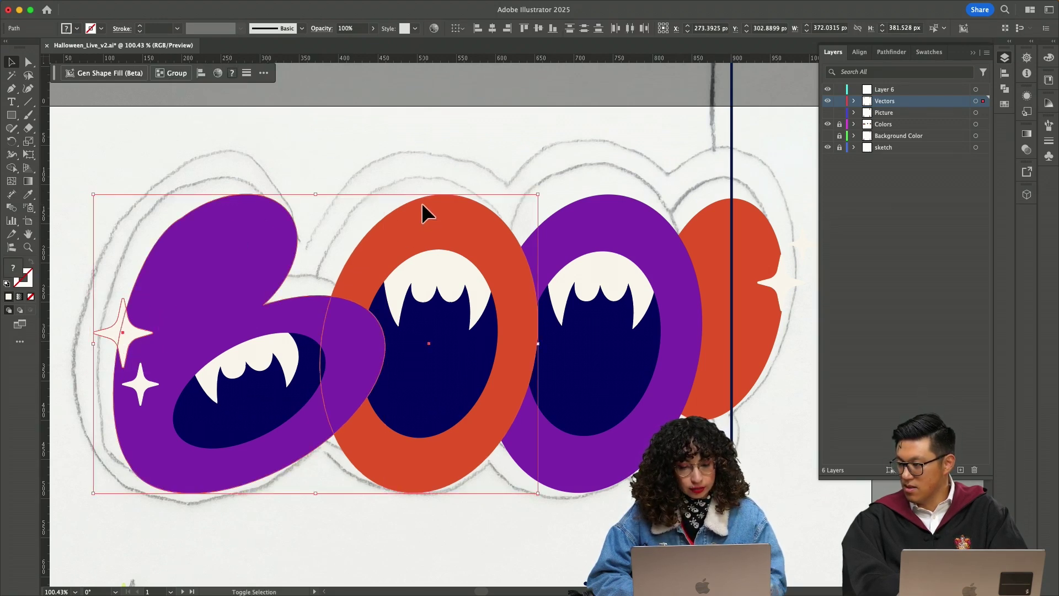
shift+click(584, 207)
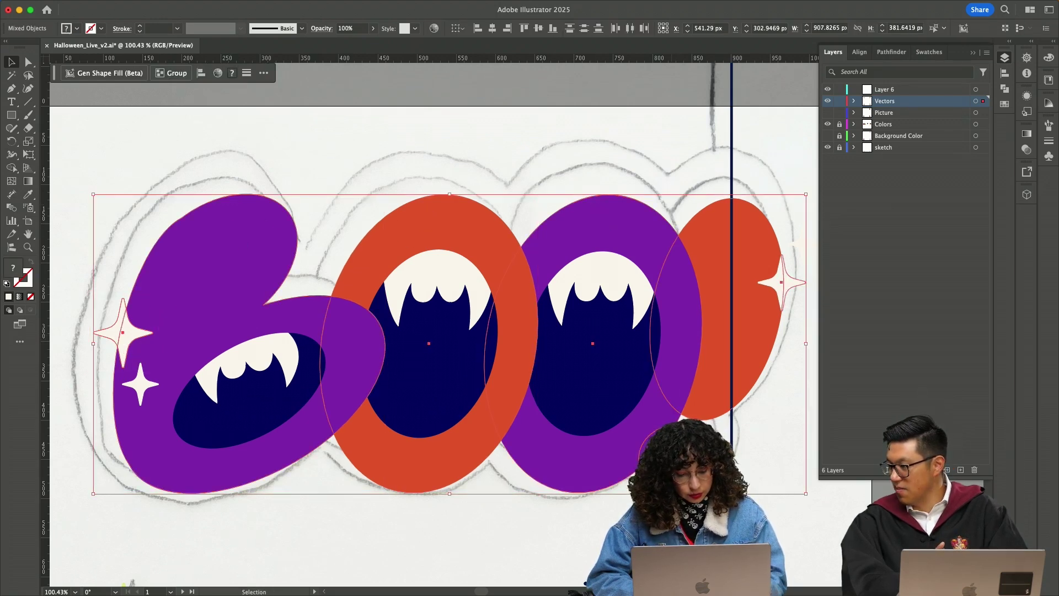
key(super)
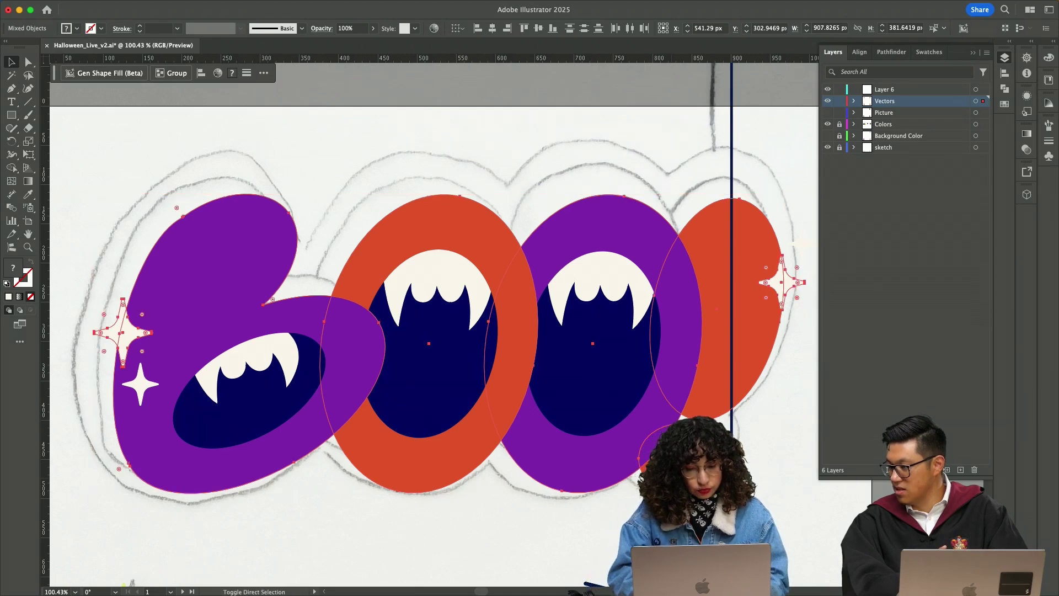
click(892, 52)
click(829, 77)
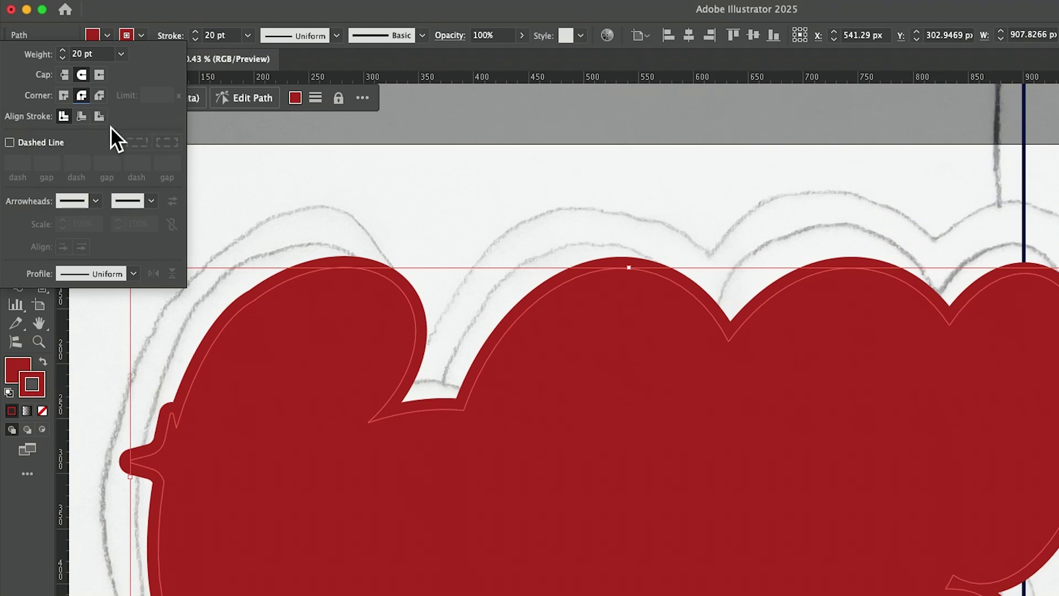
Give the merged shape a 20 pt yellow-green stroke aligned outside and send it to the back
click(99, 118)
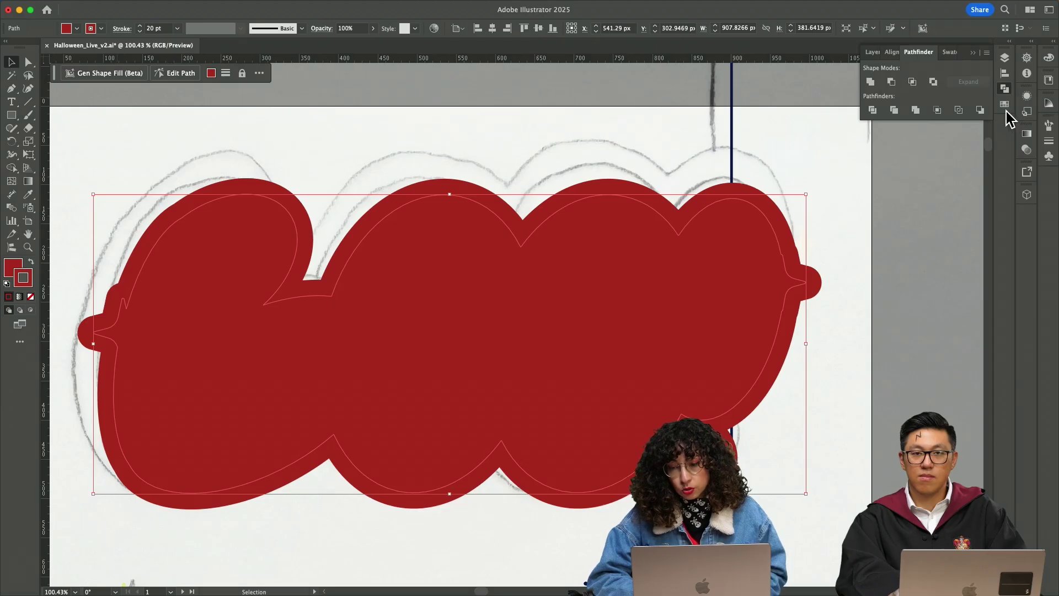
click(1003, 107)
click(904, 159)
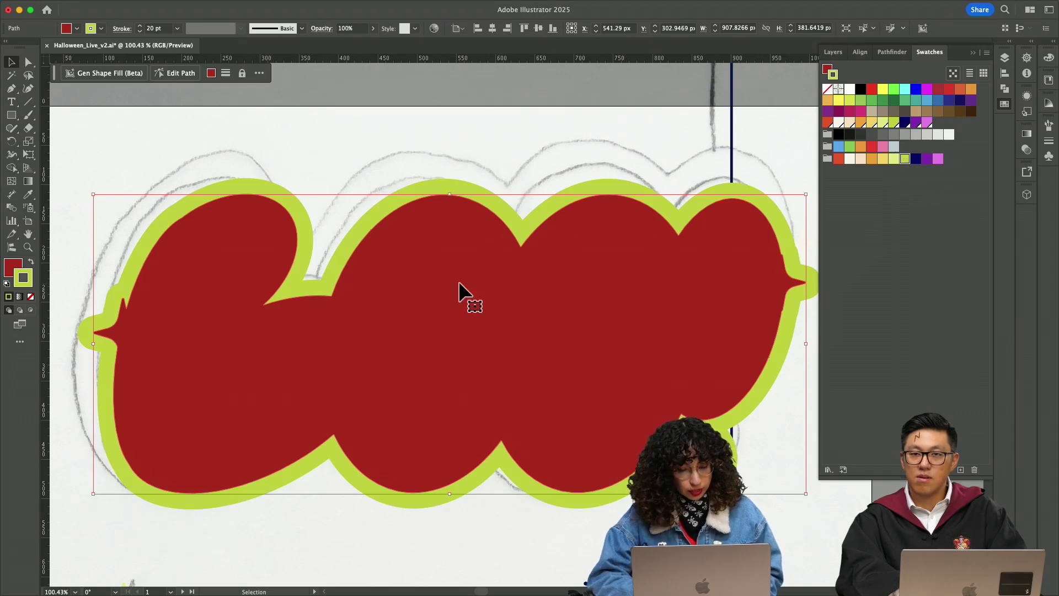
right_click(329, 357)
mouse_move(356, 533)
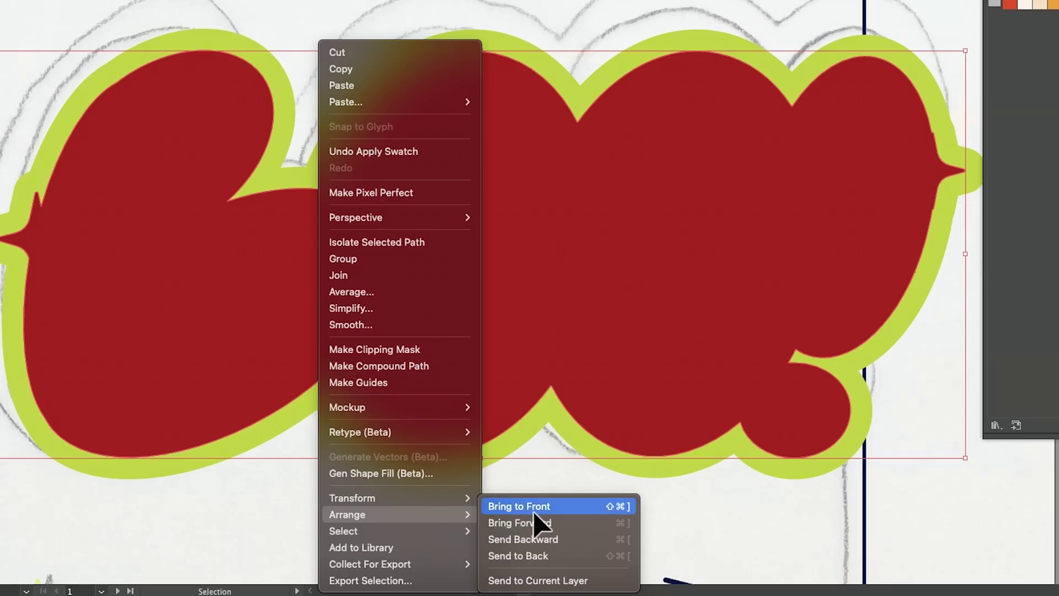
click(492, 571)
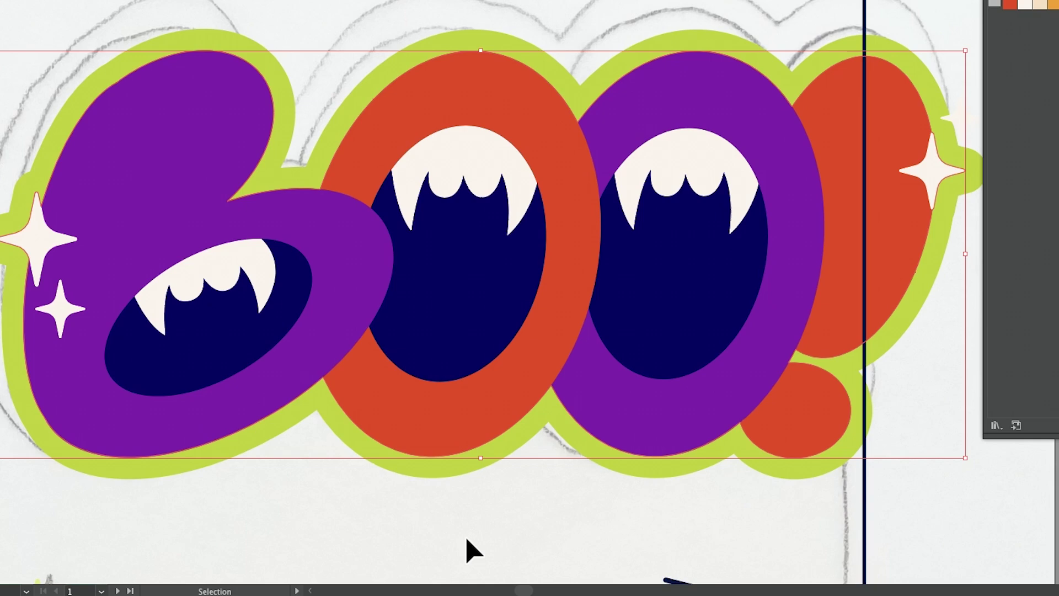
click(471, 550)
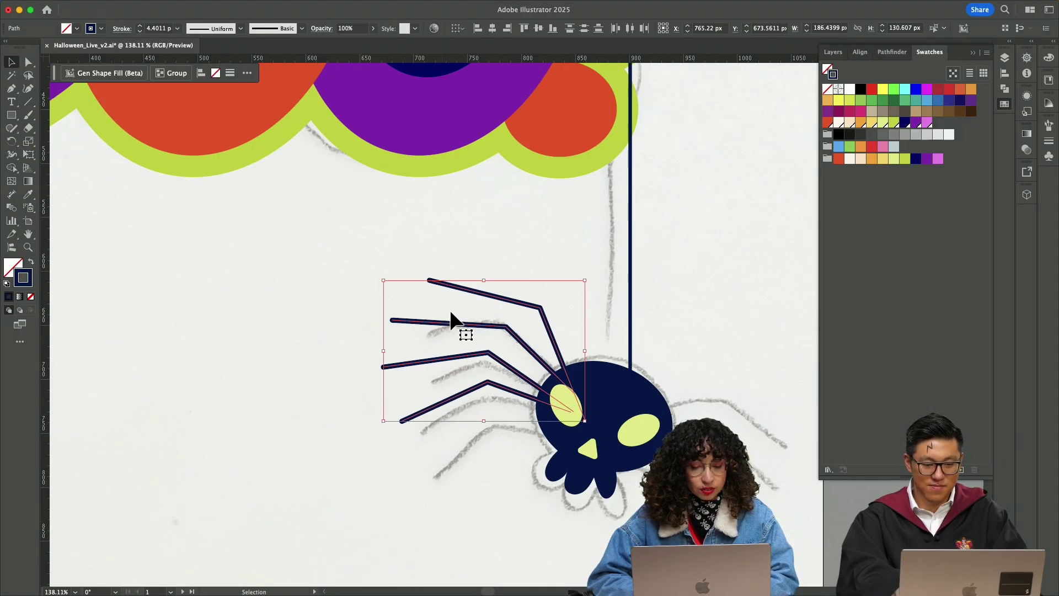
Give the spider legs a thicker Charcoal - Pencil brush stroke with a new width profile
click(302, 29)
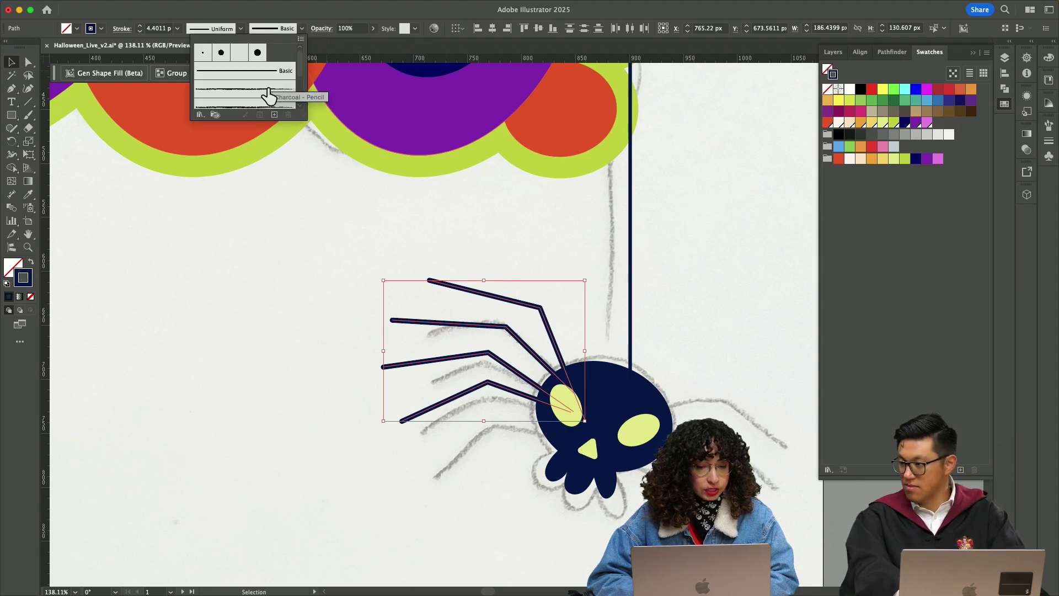
click(244, 94)
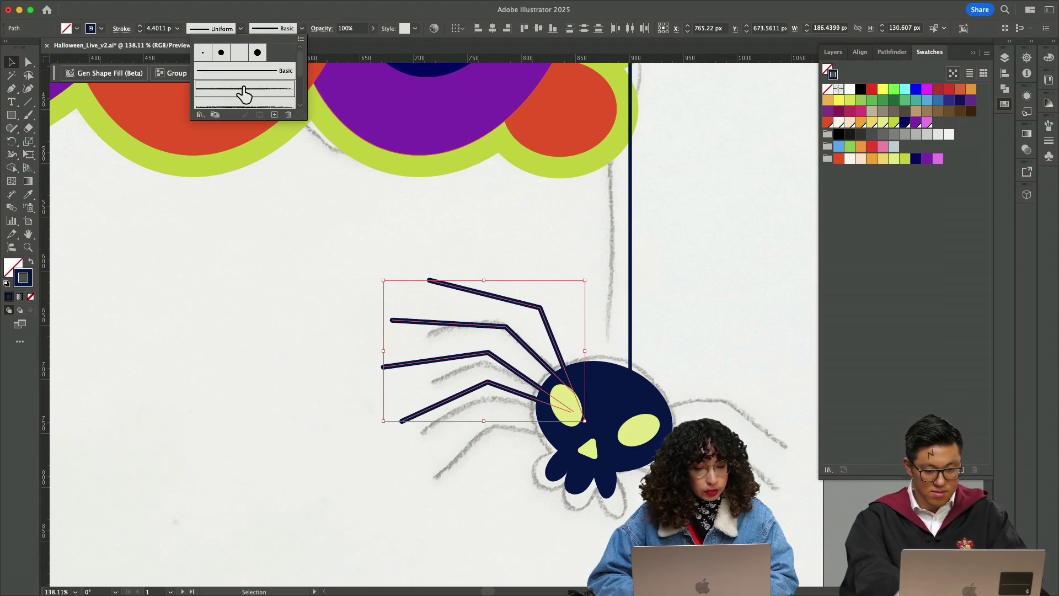
scroll(244, 95, down, 2)
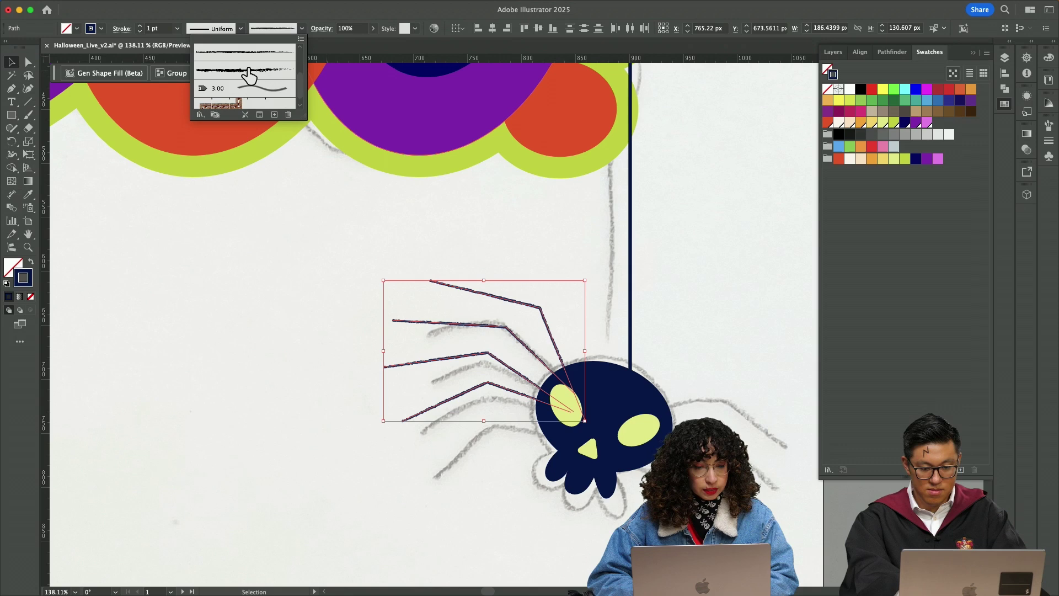
click(248, 70)
scroll(249, 72, up, 3)
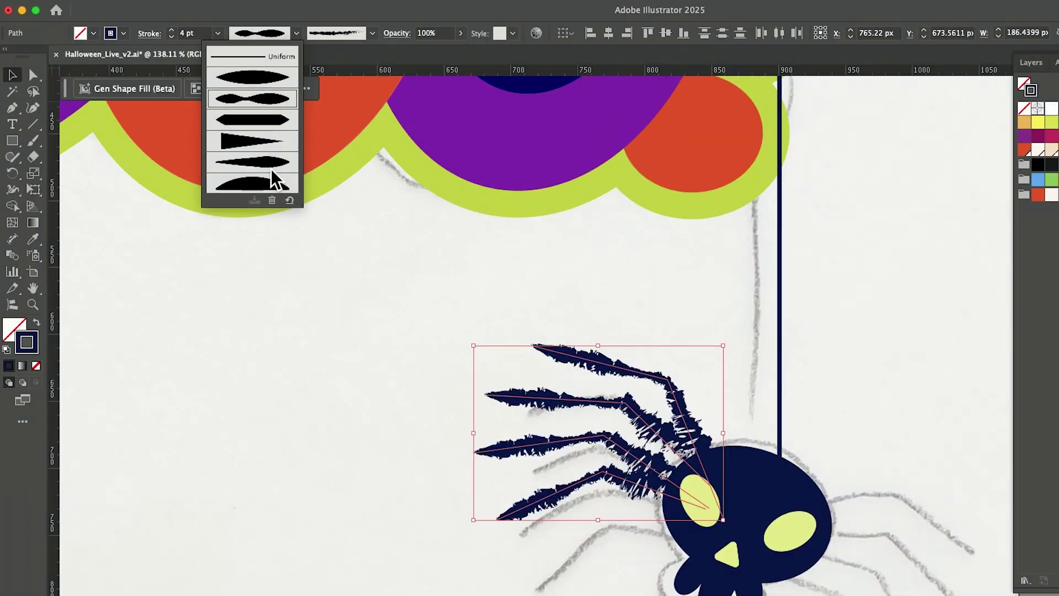
click(274, 179)
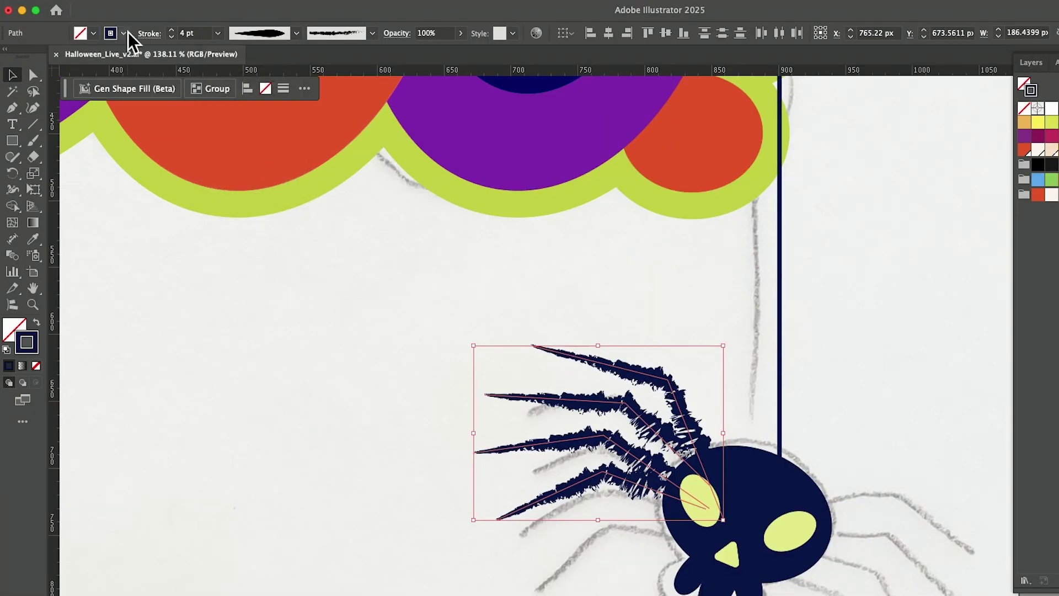
Make the legs' stroke a dashed line with 3 pt dashes
click(148, 34)
click(31, 127)
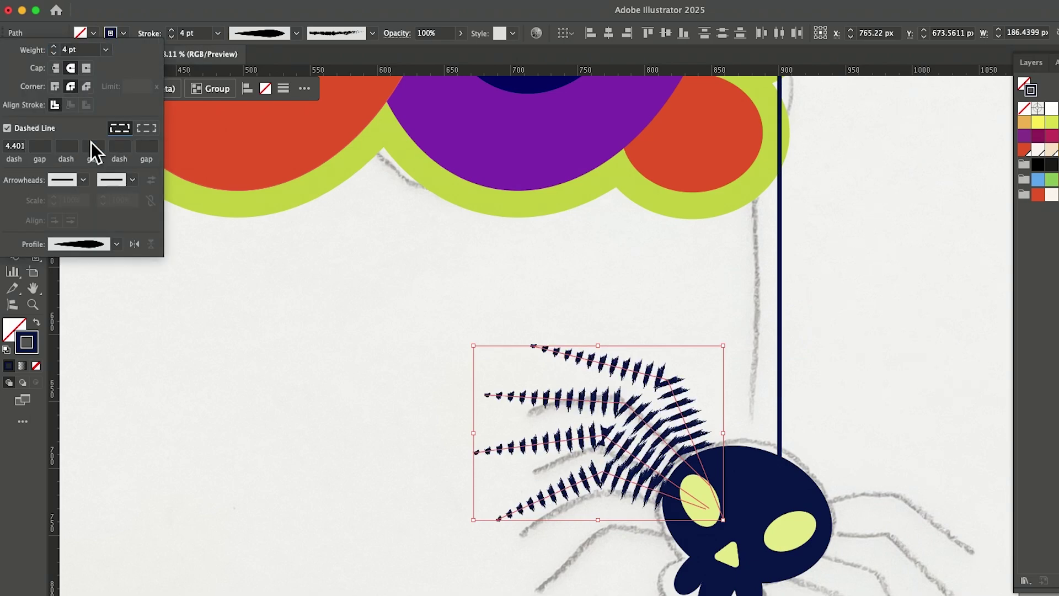
text(3)
key(Return)
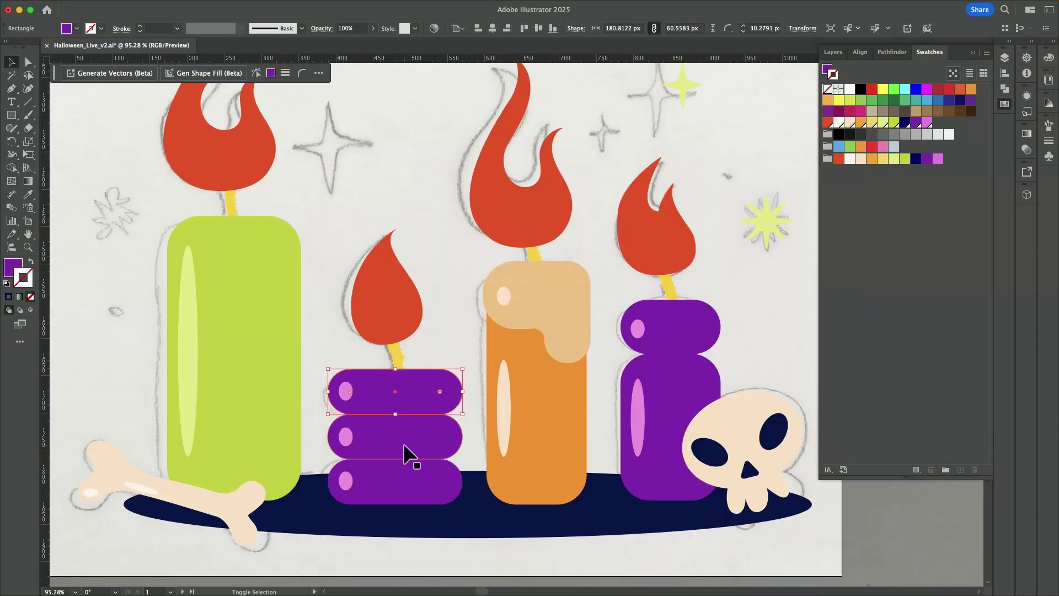
Fill the three purple candle pieces with a reversed 90° gradient, purple at top and black at bottom
shift+click(404, 446)
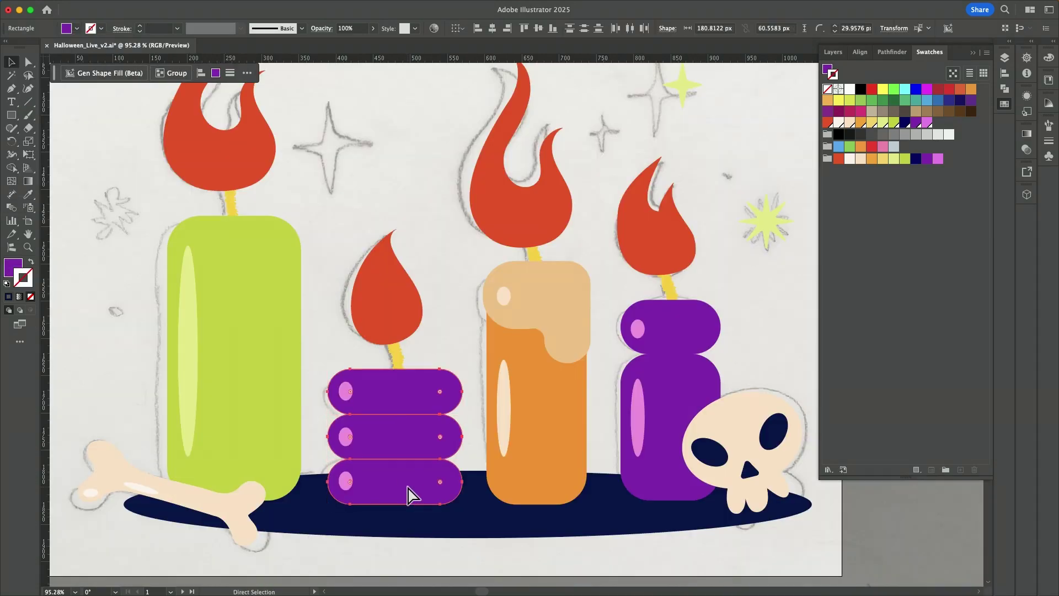
key(super+shift+bracketright)
drag(406, 484, 450, 489)
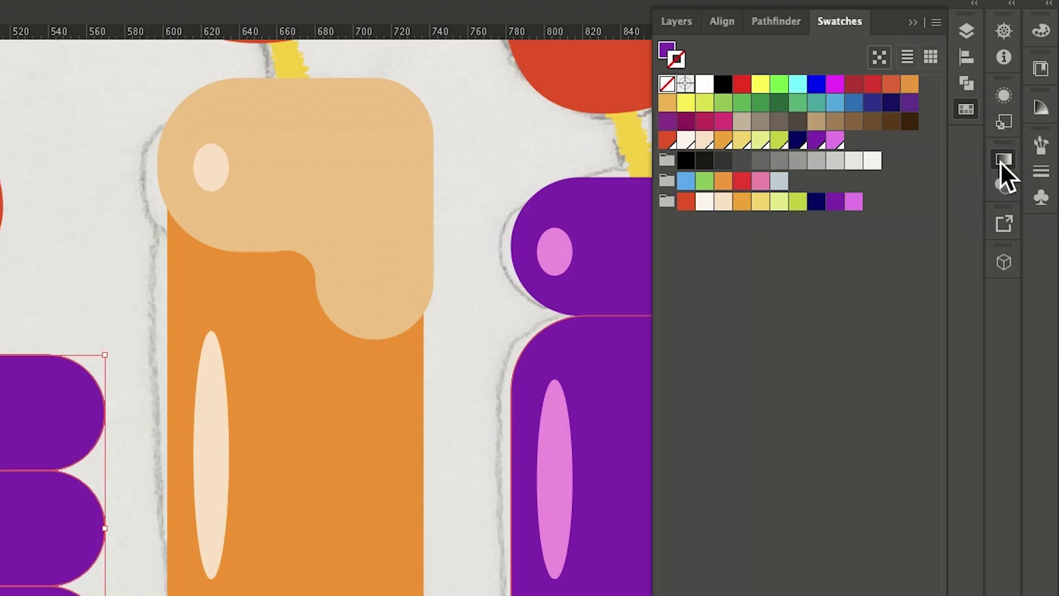
click(1000, 161)
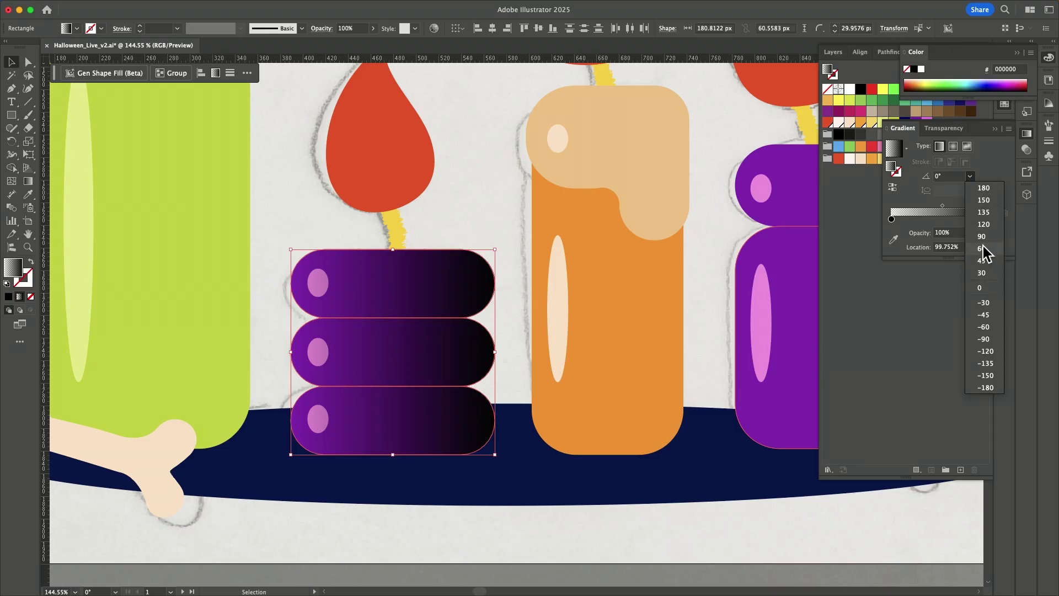
click(983, 243)
click(892, 189)
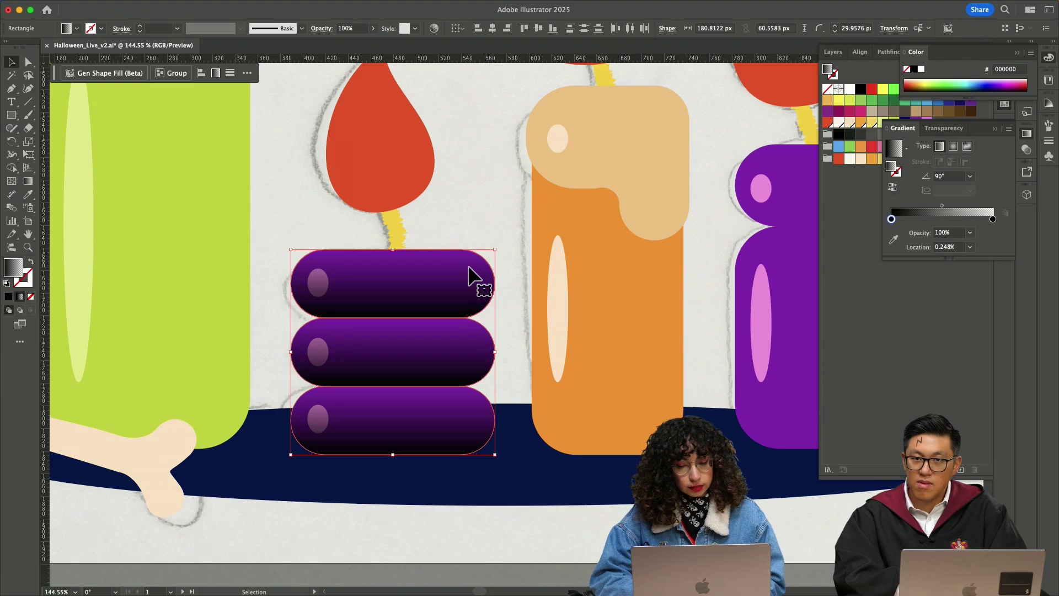
Apply Effect > Texture > Grain to the gradient-filled candle stack
scroll(468, 279, up, 3)
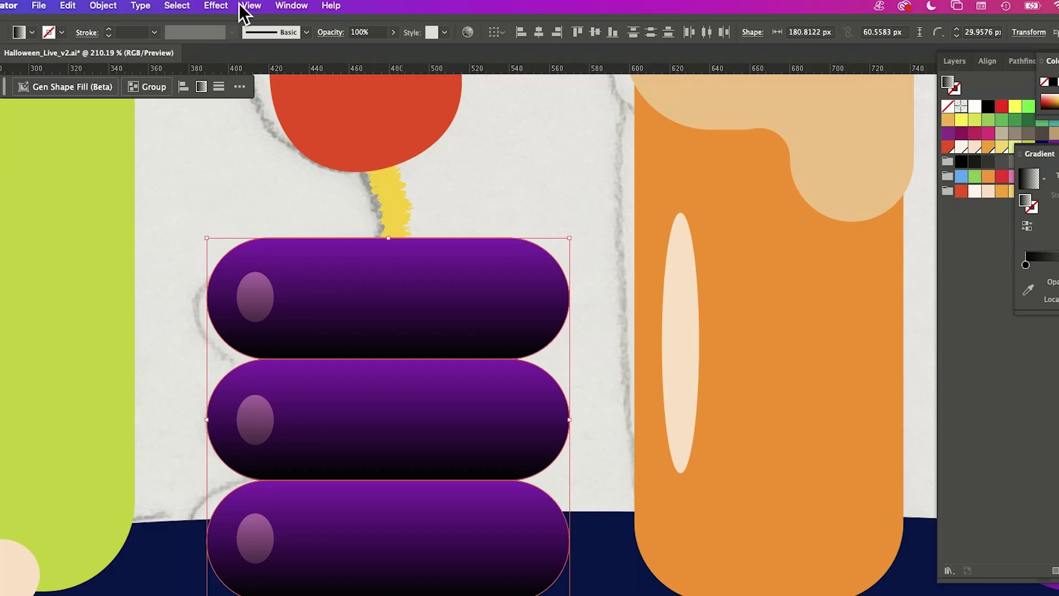
click(221, 5)
mouse_move(295, 388)
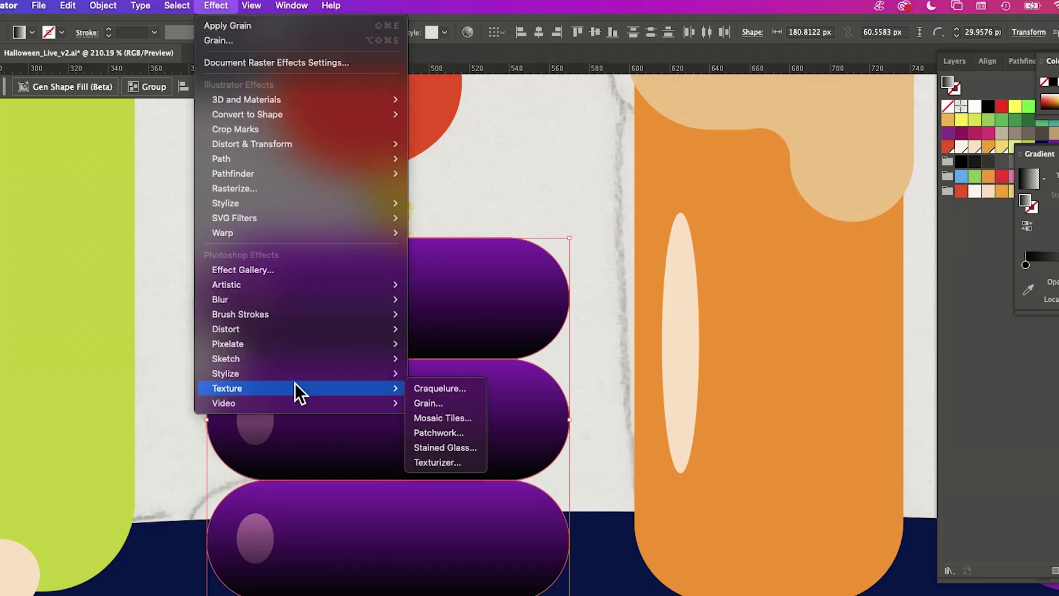
click(422, 403)
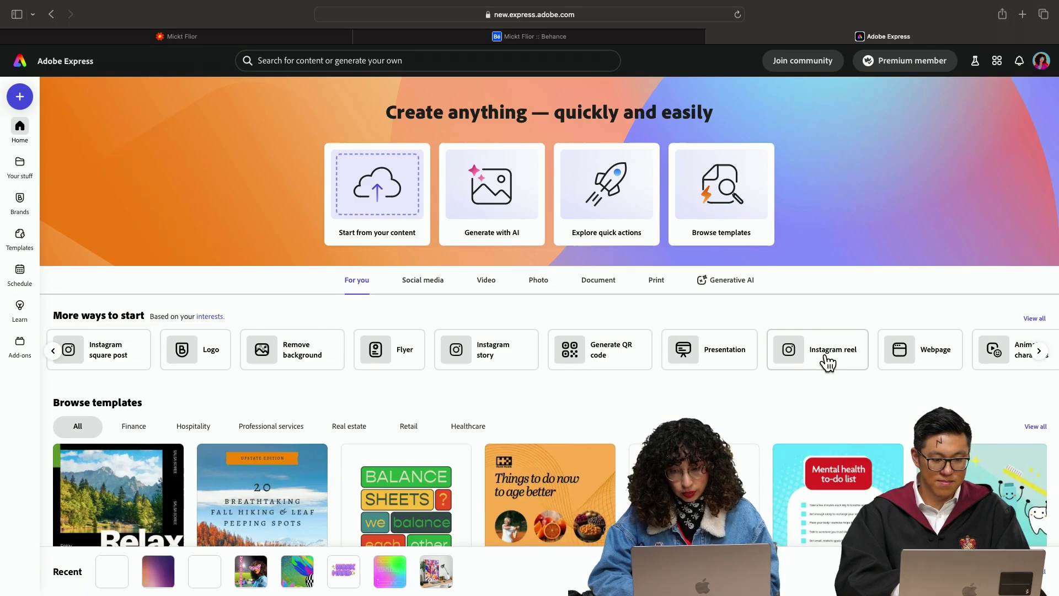
Create a new Instagram reel and paste the BOO lettering artwork onto its page
click(827, 363)
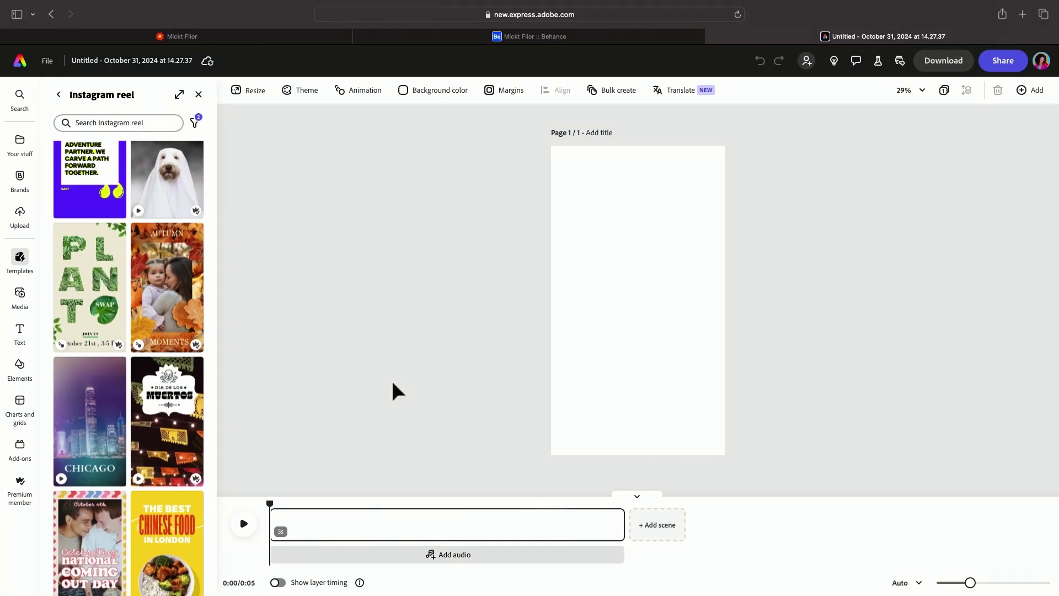
key(super+v)
click(633, 323)
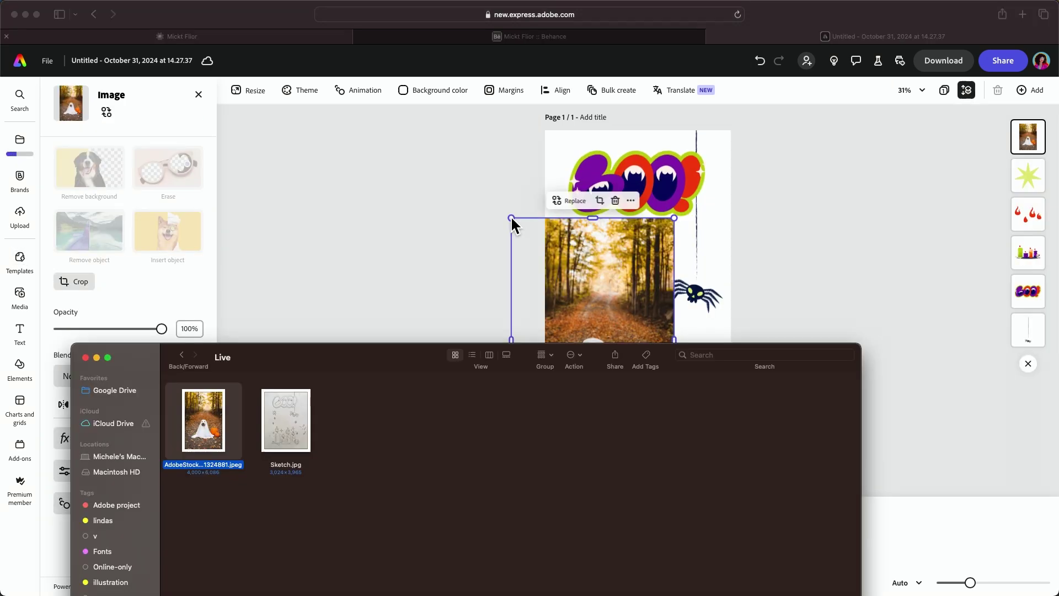
click(441, 269)
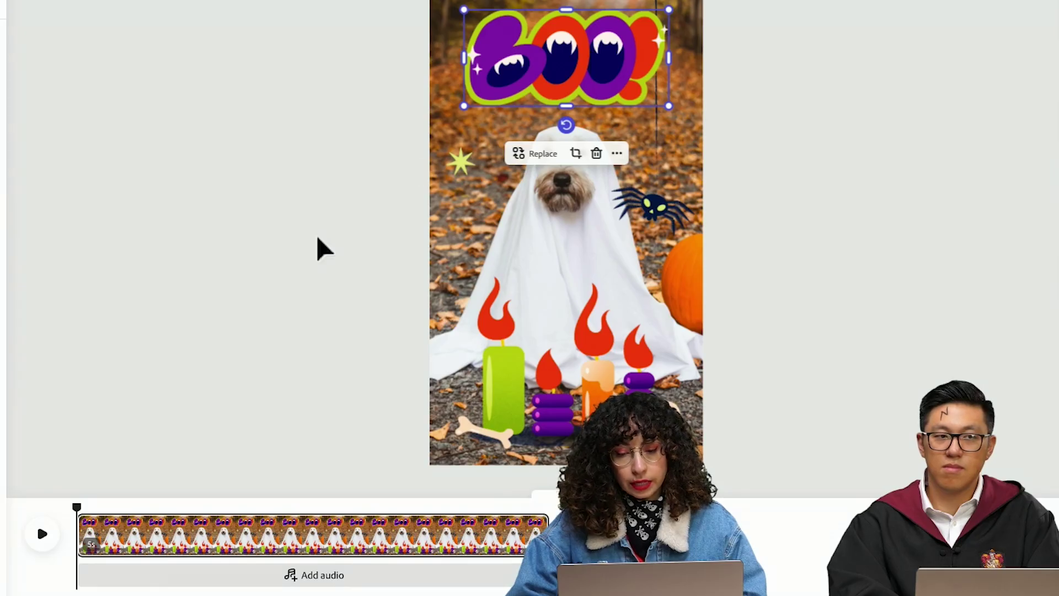
Give the BOO lettering a Tumble entrance animation and a Bob loop animation
scroll(328, 233, up, 1)
scroll(571, 96, up, 5)
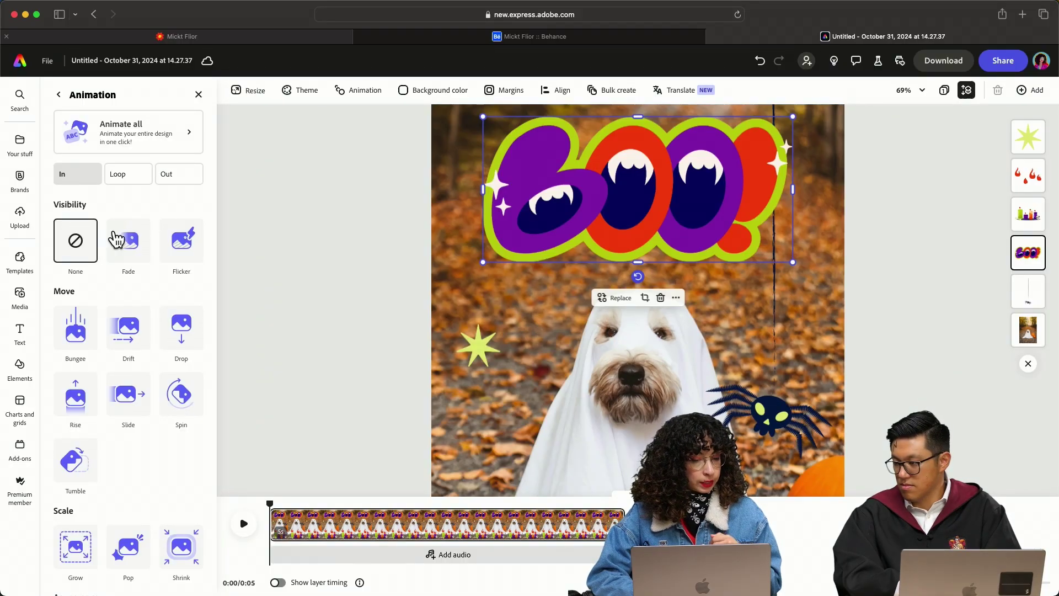
click(130, 175)
click(174, 183)
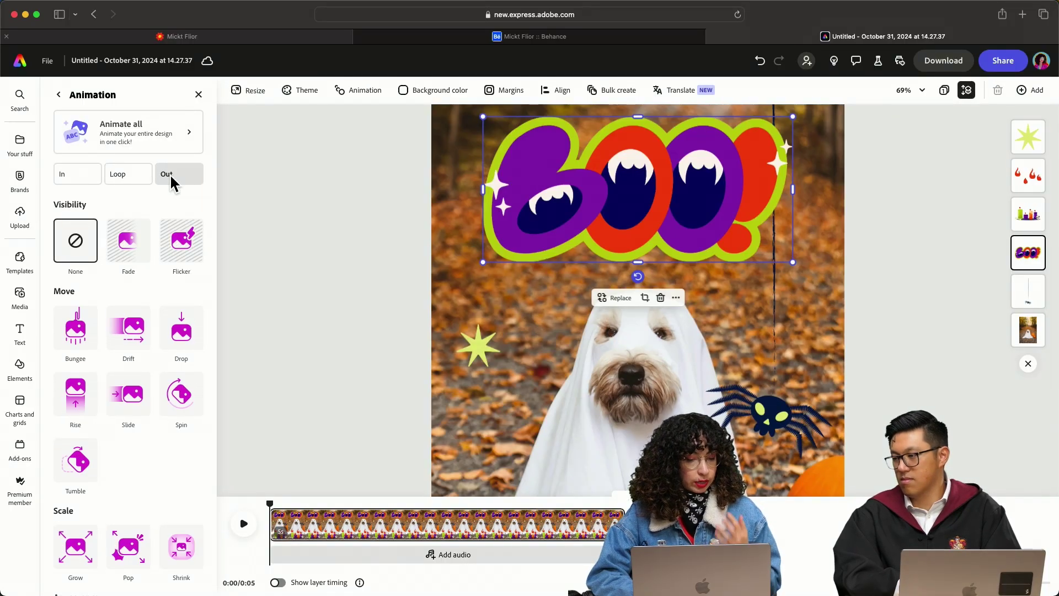
scroll(101, 347, down, 3)
click(80, 346)
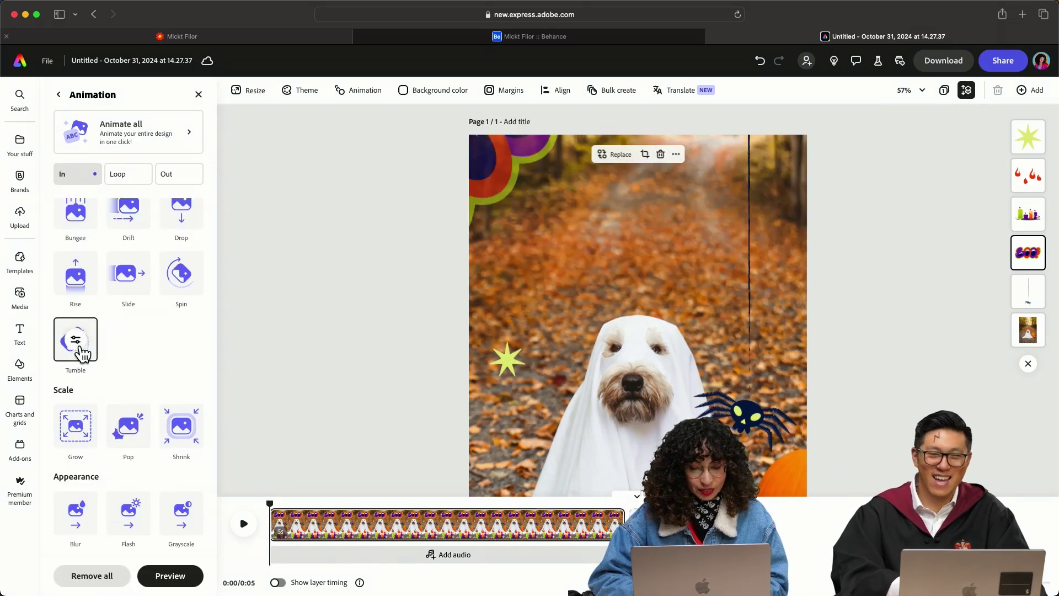
click(128, 173)
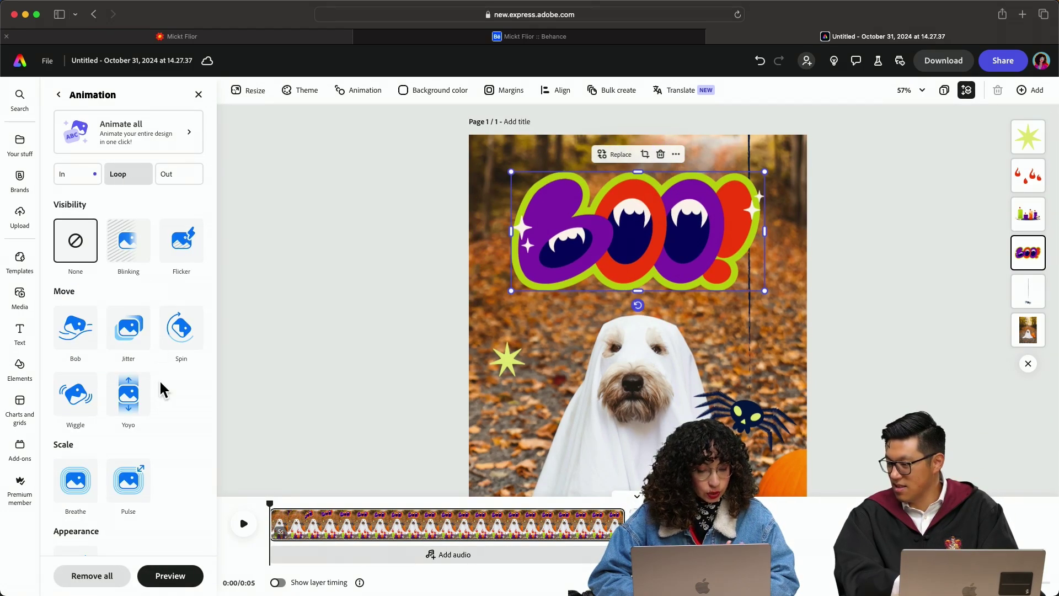
scroll(163, 390, down, 2)
click(82, 287)
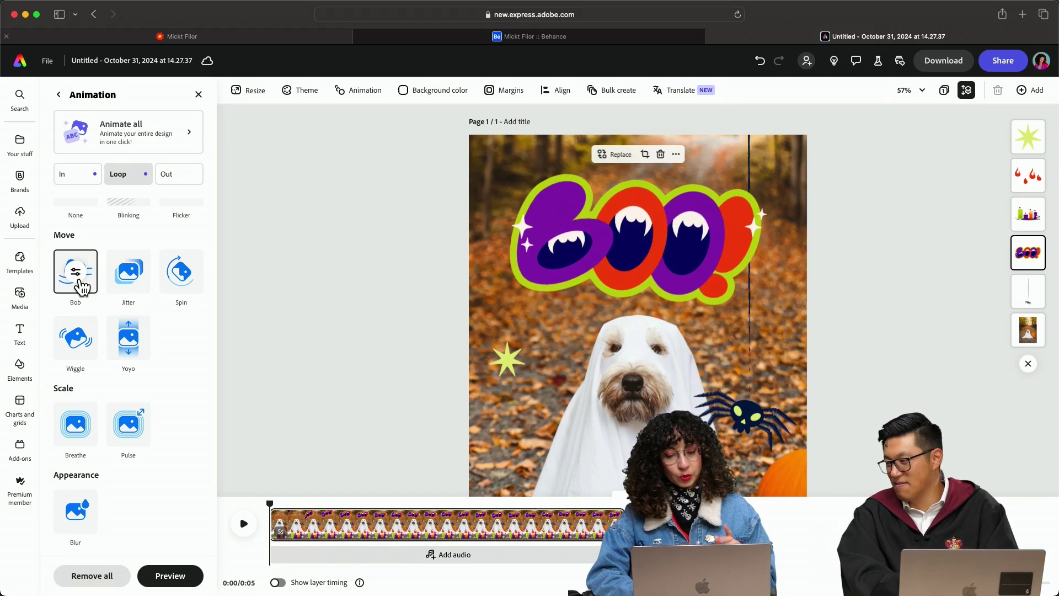
Give the hanging spider a Bungee entrance: 1 s, 2 bounces, moving downward
click(720, 331)
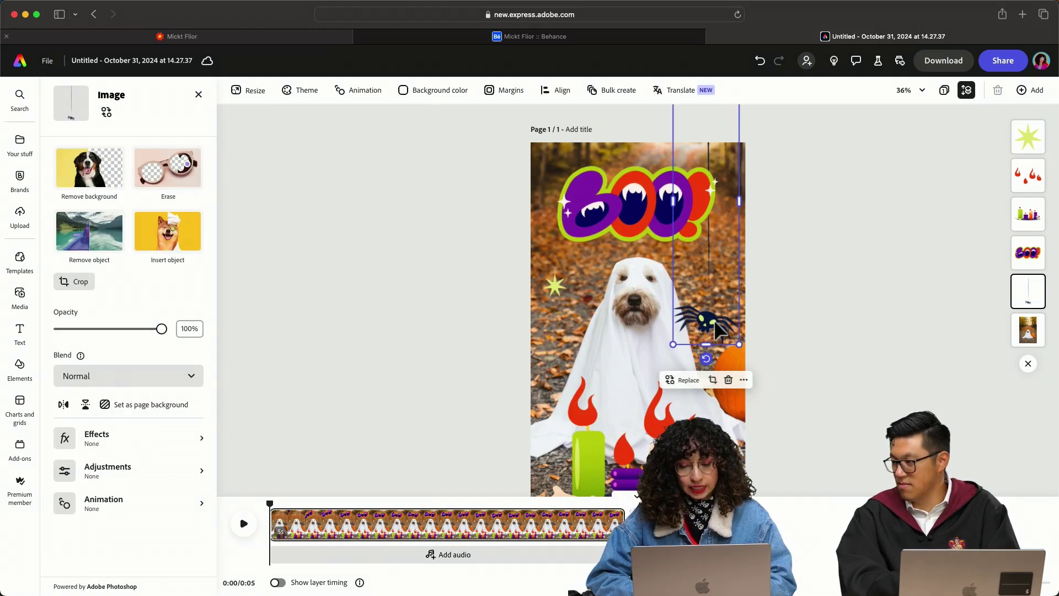
click(103, 502)
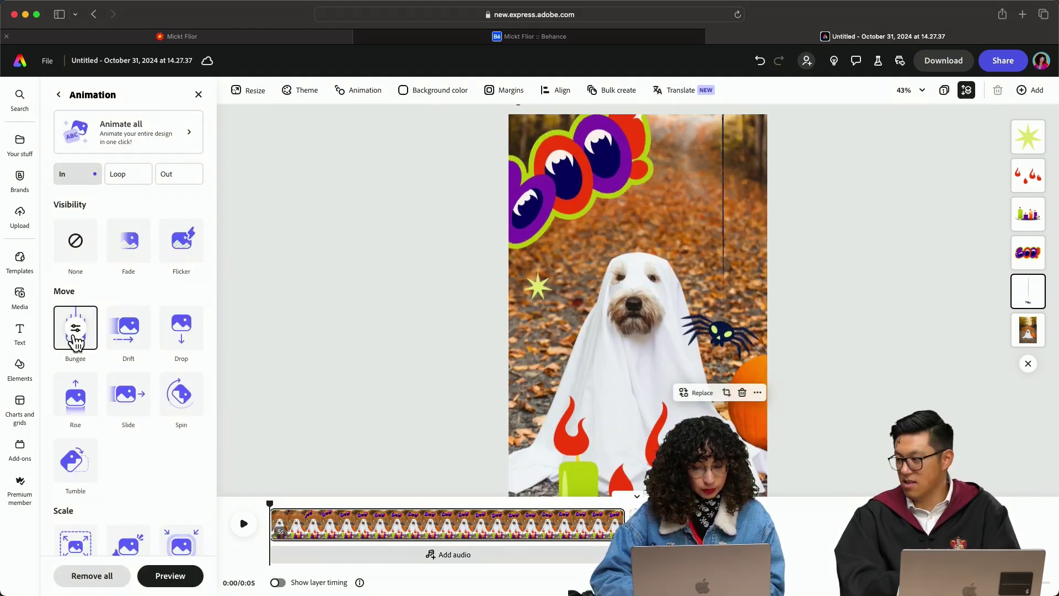
click(75, 331)
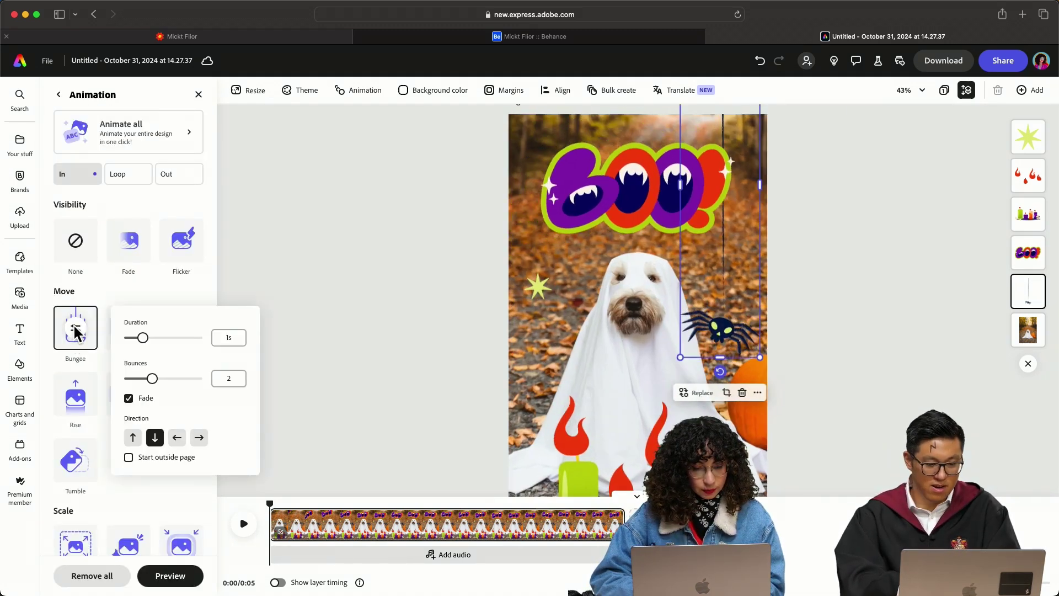
click(130, 175)
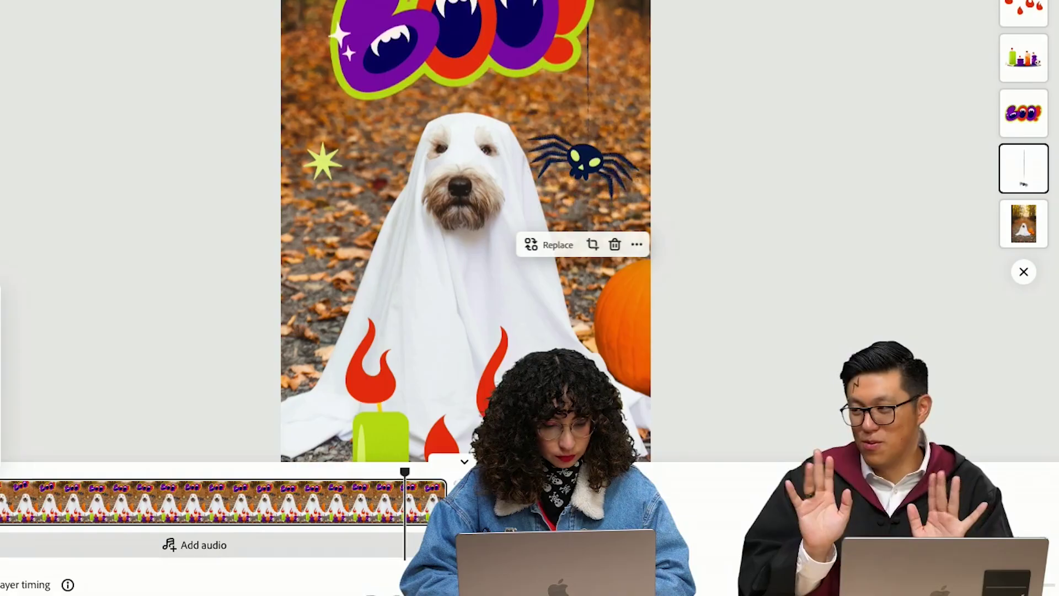
Set the candle flames to Multiply blend at about 80% opacity, then show Loop animations for the star
click(573, 424)
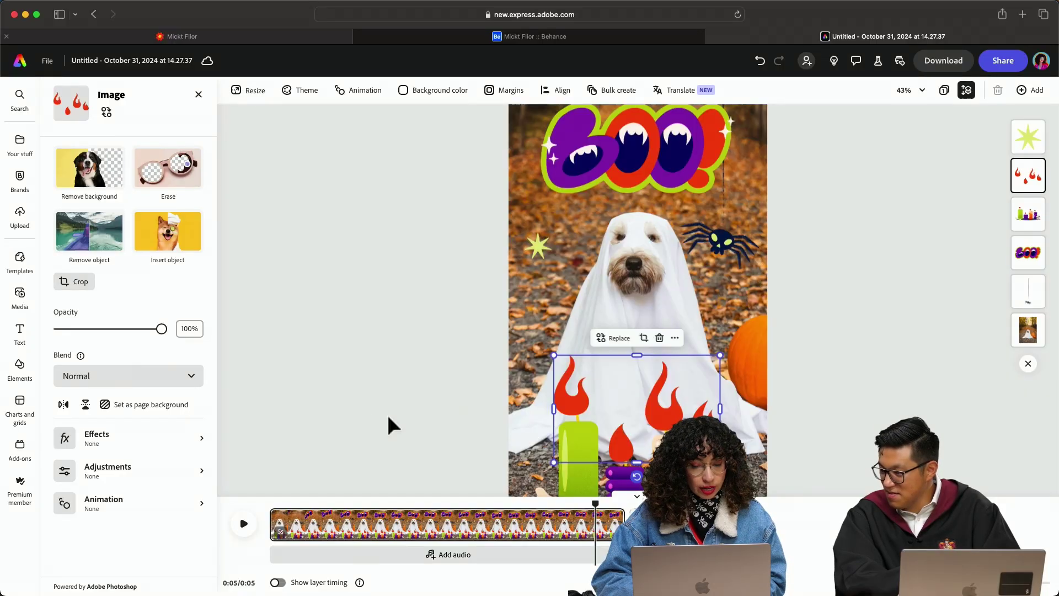
click(184, 378)
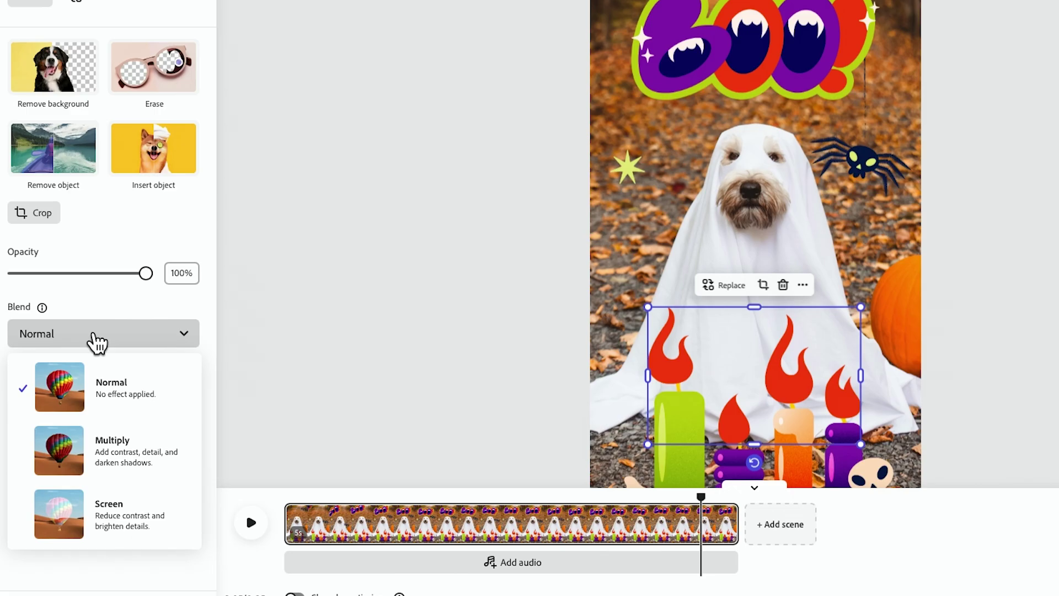
click(103, 485)
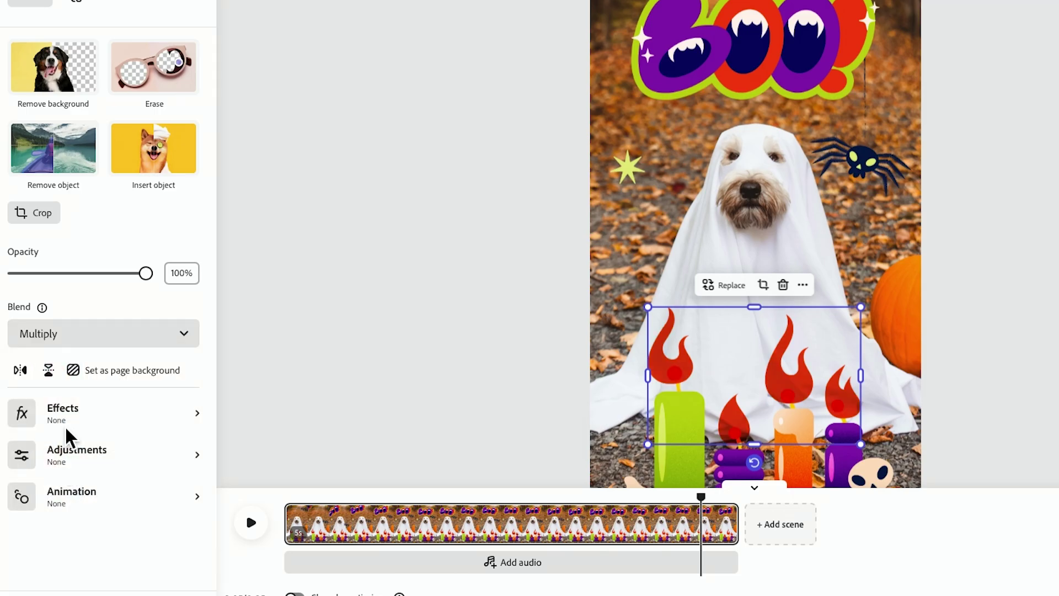
drag(145, 276, 124, 275)
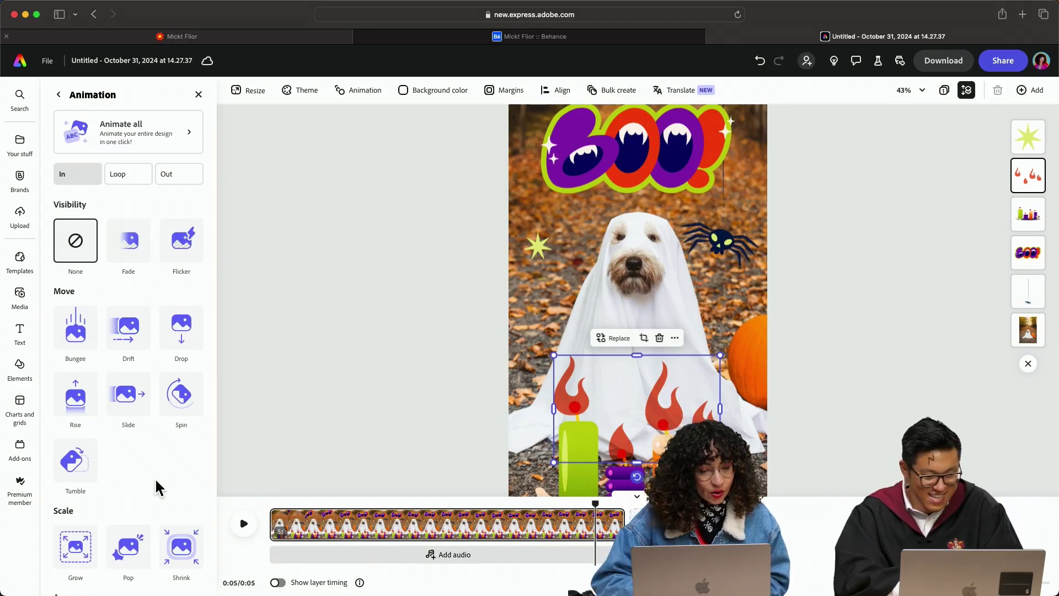
click(133, 177)
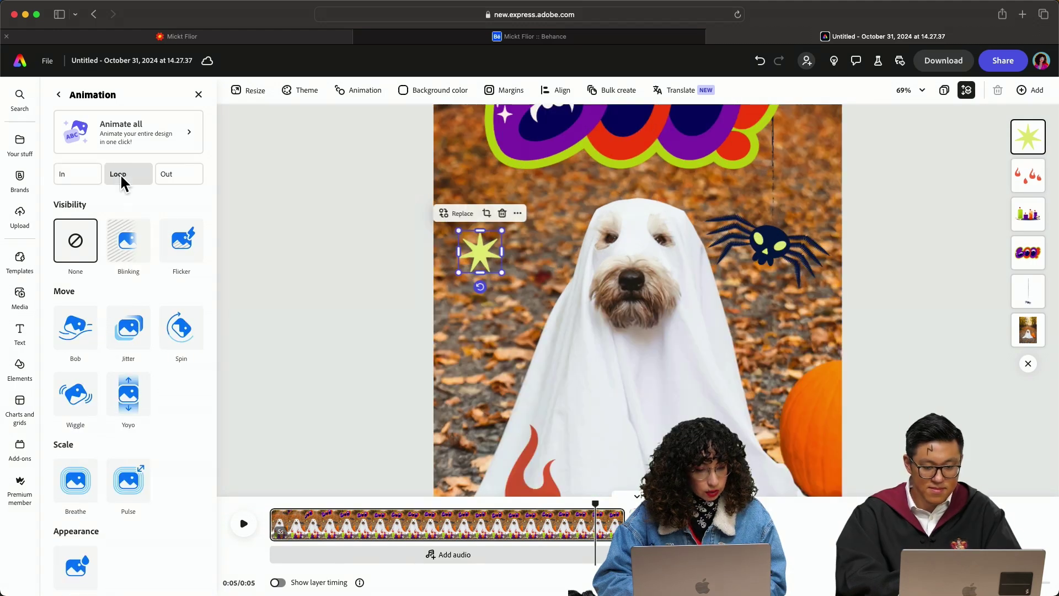
Apply the Spin loop animation so the yellow star rotates continuously
click(180, 333)
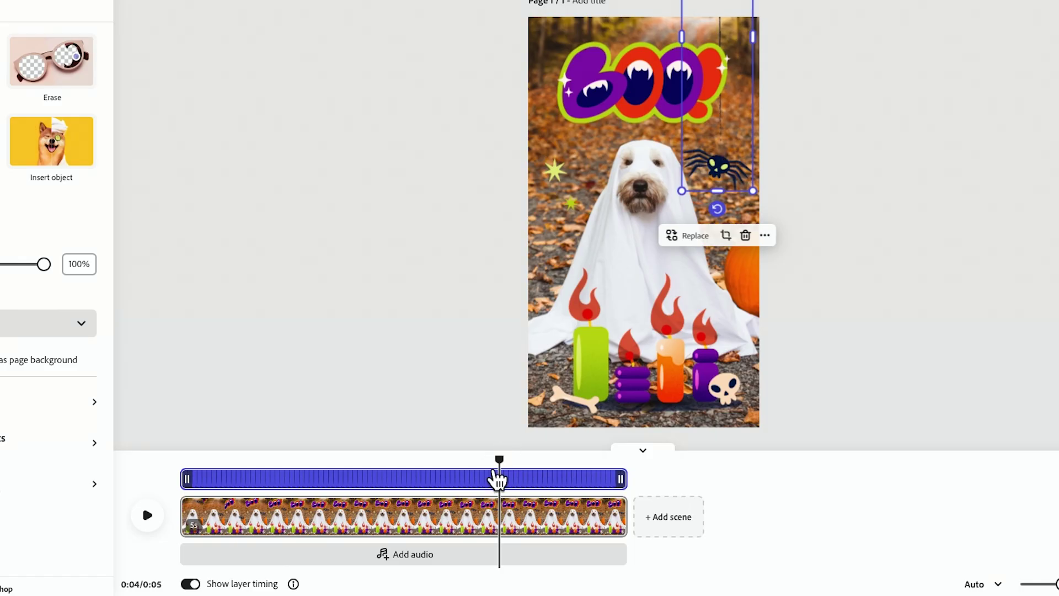